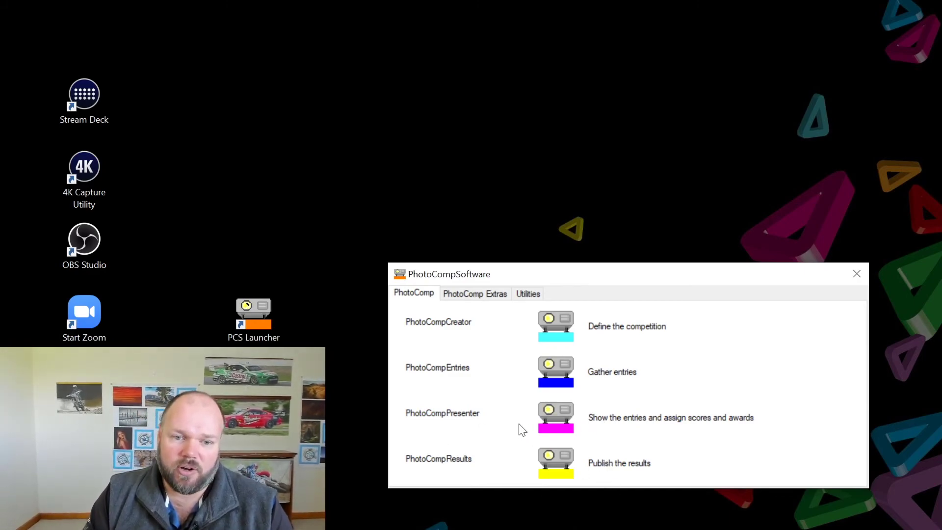
Open PhotoCompCreator and create a new competition named Test May from the PDI Single class template
{"action": "left_click", "coordinate": [561, 321]}
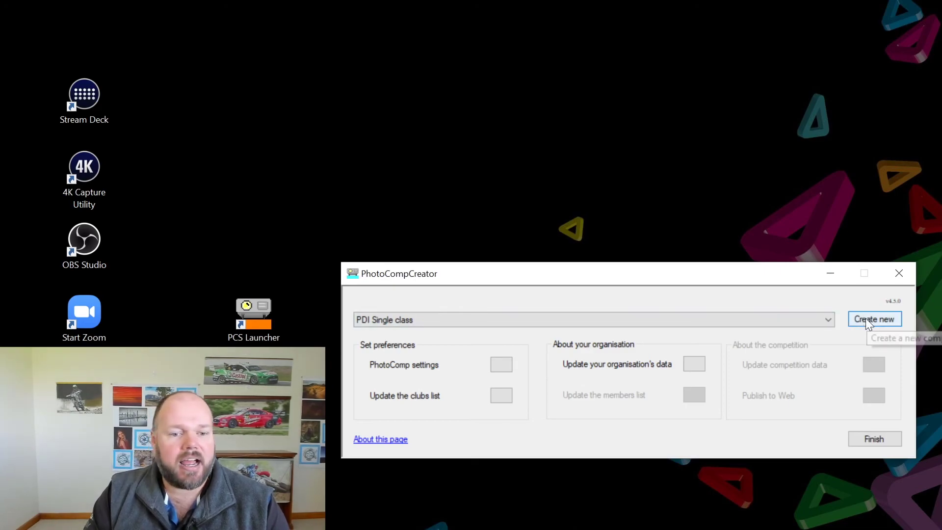
{"action": "left_click", "coordinate": [829, 318]}
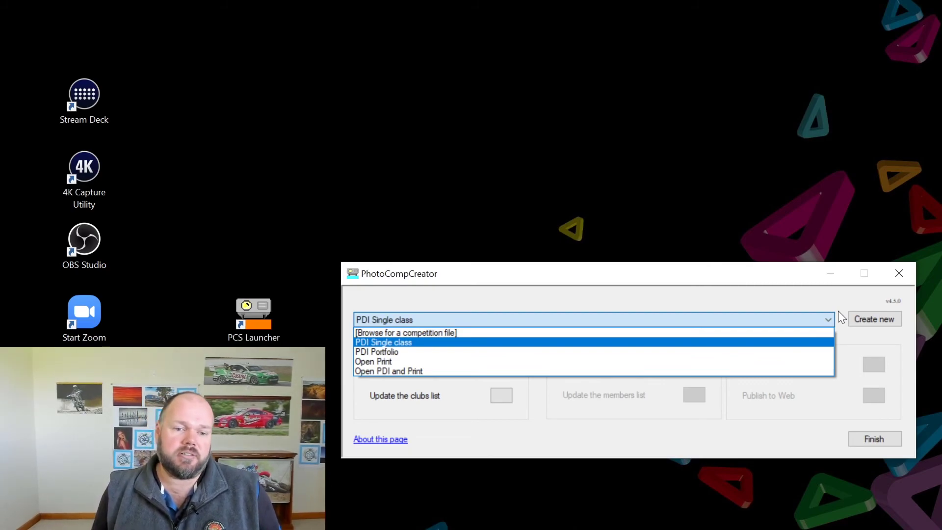
{"action": "left_click", "coordinate": [522, 343]}
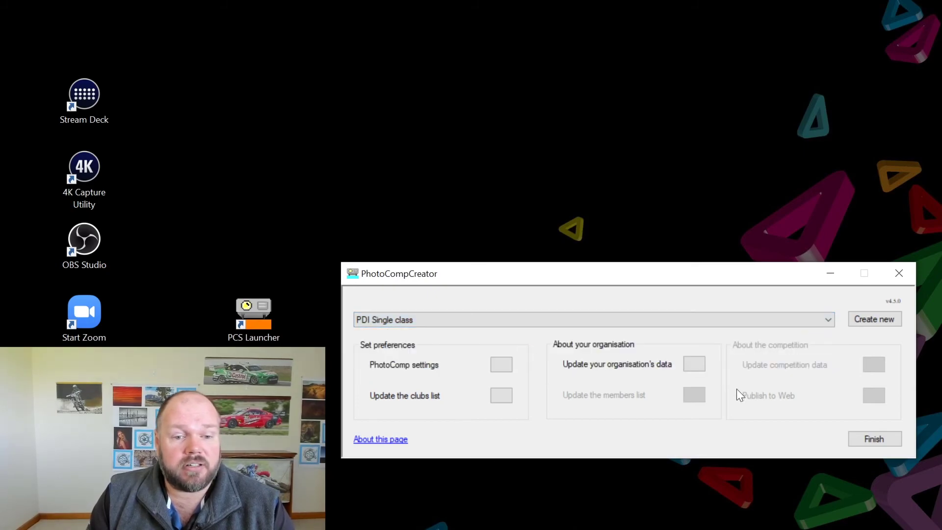
{"action": "left_click", "coordinate": [886, 323]}
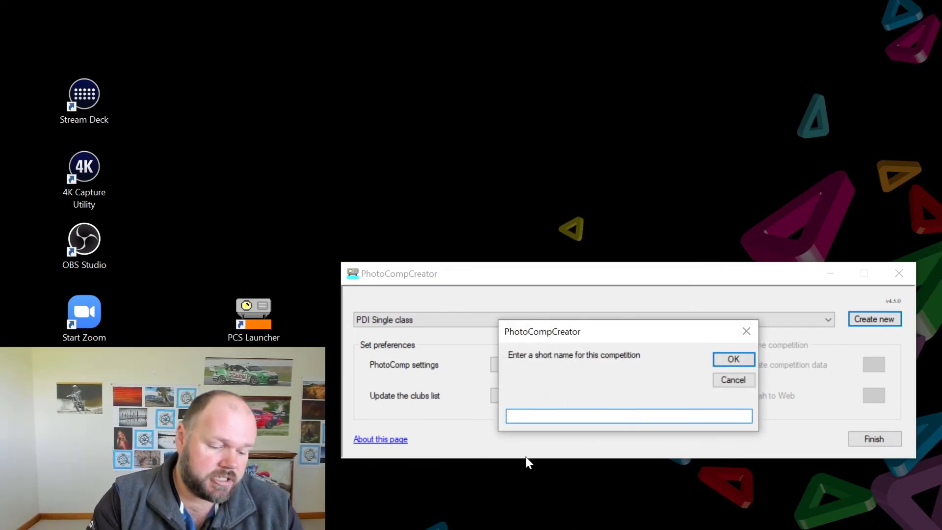
{"action": "type", "text": "Test May"}
{"action": "left_click", "coordinate": [736, 358]}
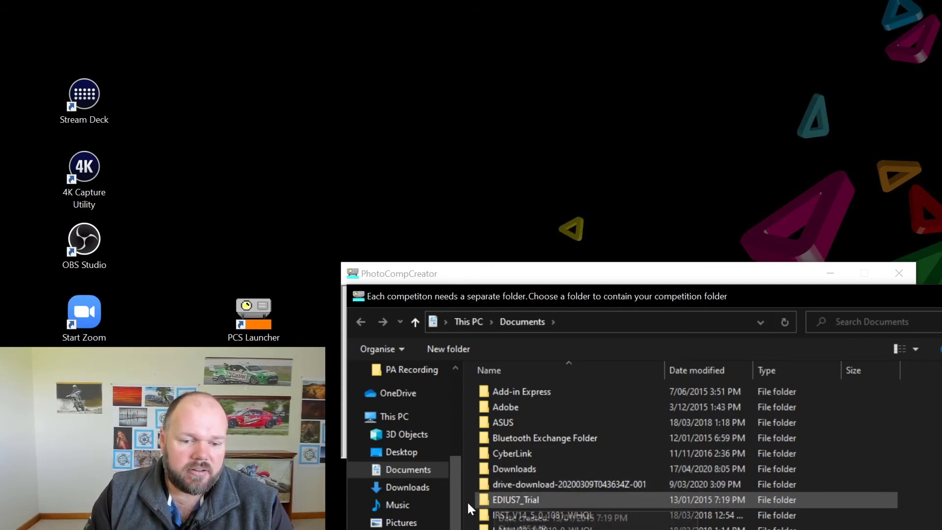
Choose an empty folder on the Project (D:) drive and accept it as the competition folder
{"action": "left_click", "coordinate": [402, 529]}
{"action": "scroll", "coordinate": [748, 441], "scroll_direction": "down", "scroll_amount": 4}
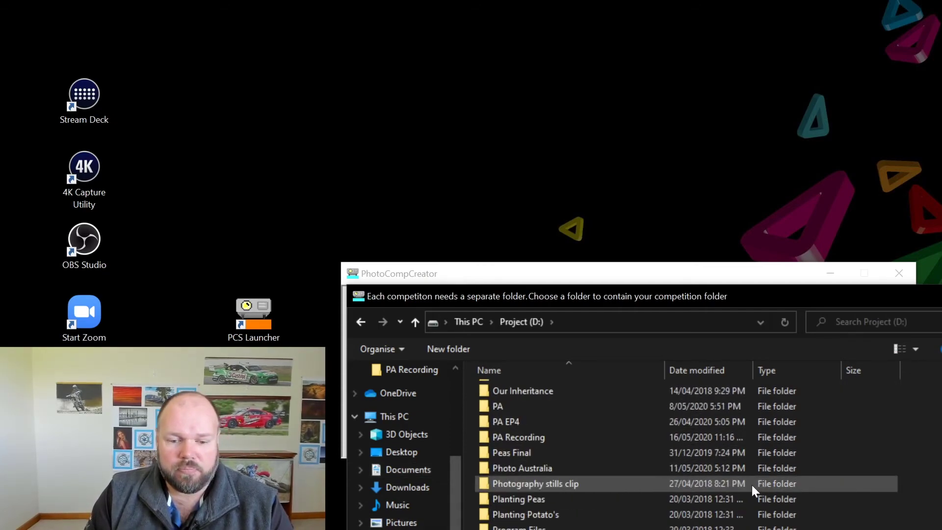
{"action": "scroll", "coordinate": [618, 481], "scroll_direction": "up", "scroll_amount": 4}
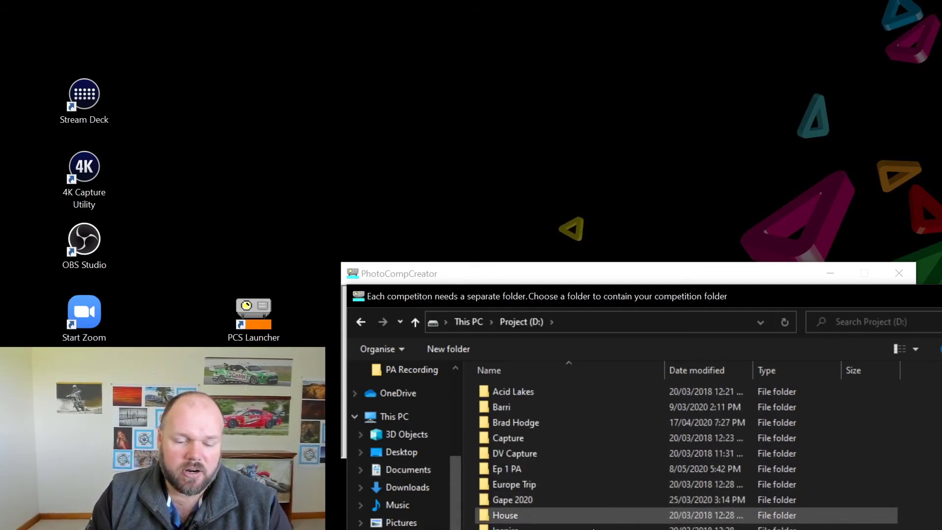
{"action": "key", "text": "Return"}
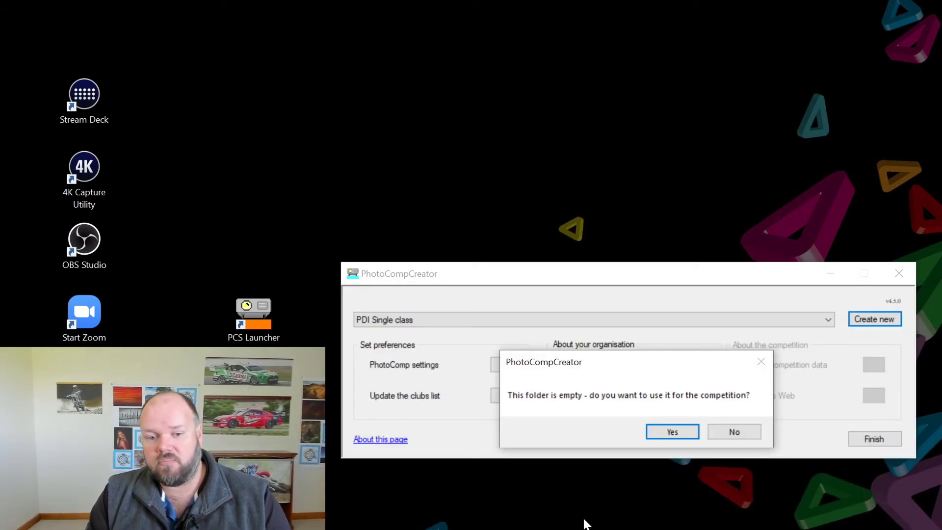
{"action": "left_click", "coordinate": [686, 434]}
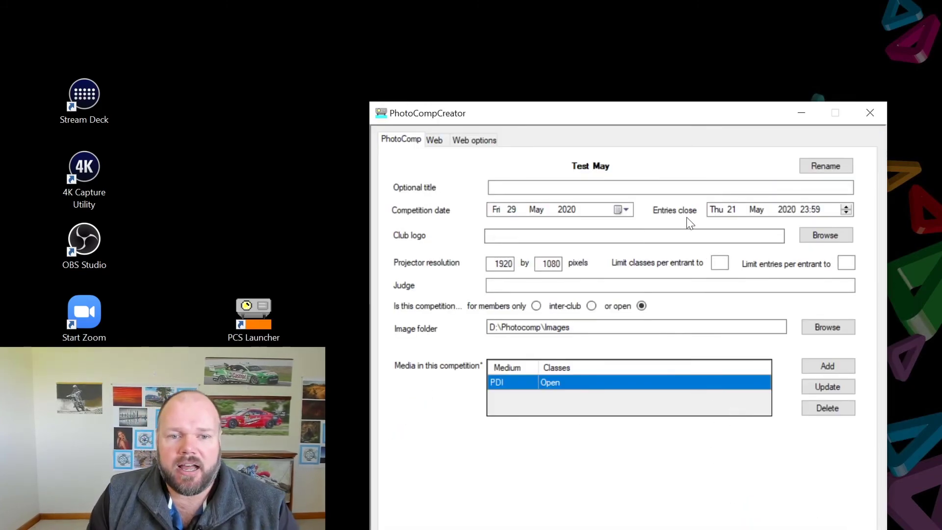
Set the competition date to Friday 22 May 2020
{"action": "left_click", "coordinate": [545, 188]}
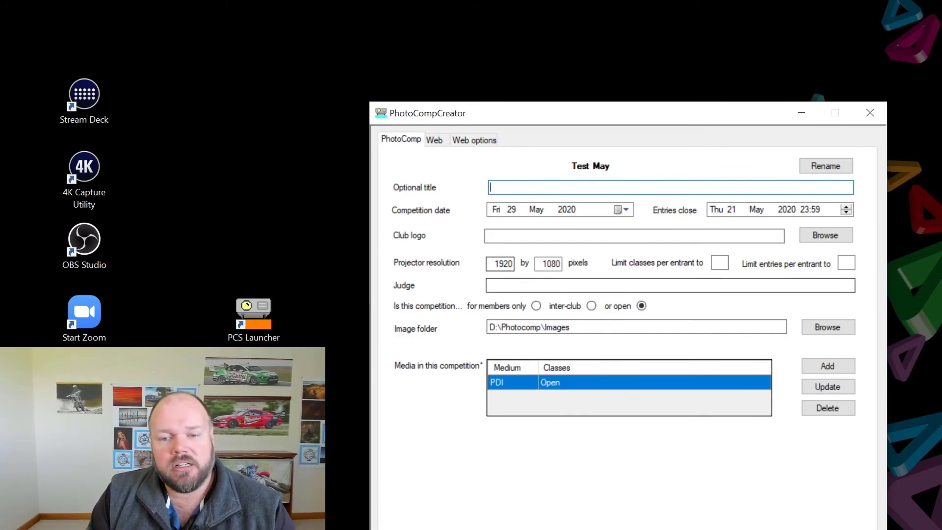
{"action": "left_click", "coordinate": [621, 208]}
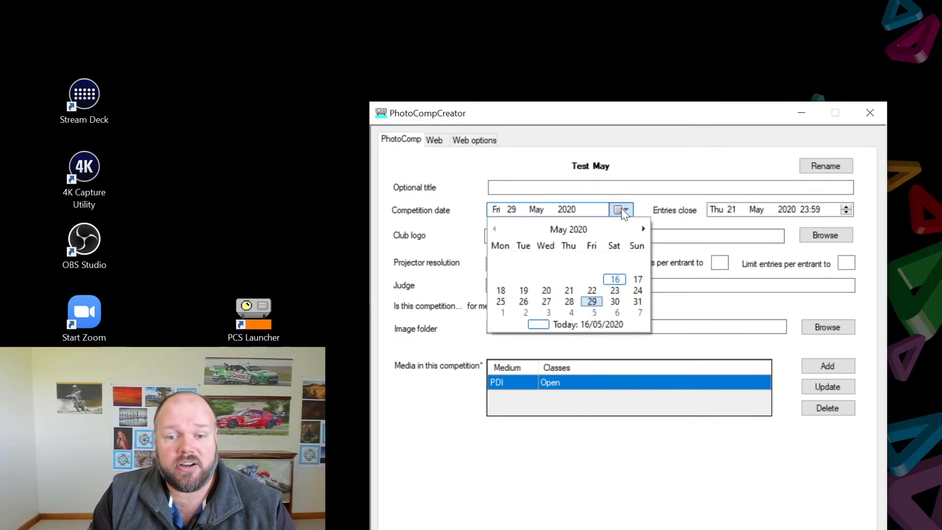
{"action": "left_click", "coordinate": [620, 207]}
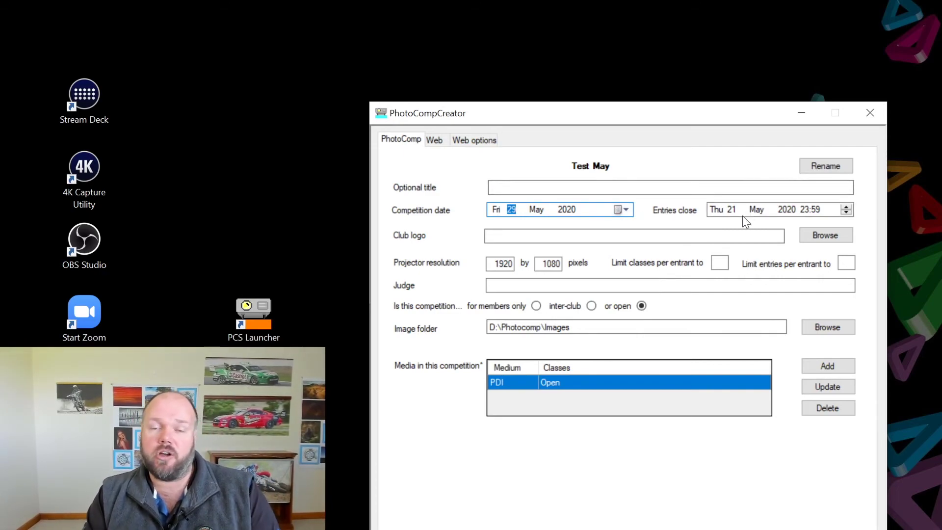
{"action": "left_click", "coordinate": [621, 209]}
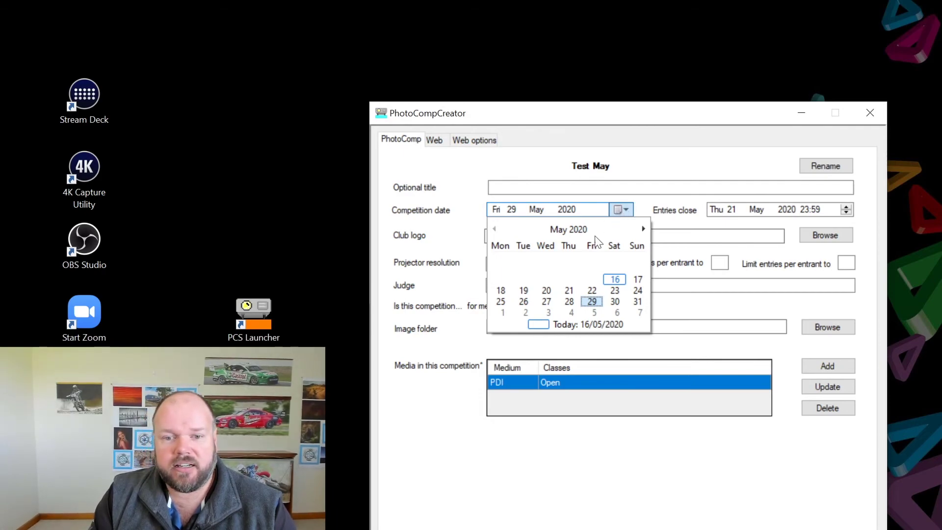
{"action": "left_click", "coordinate": [593, 293]}
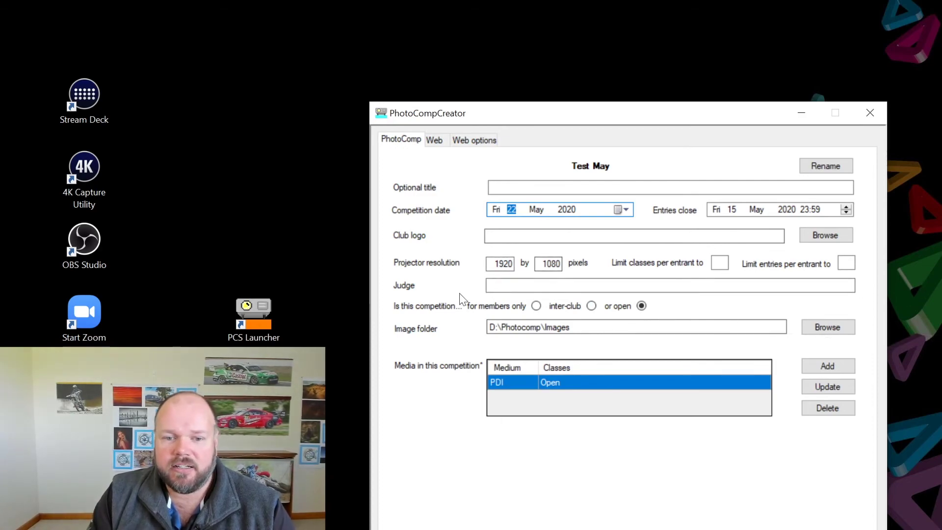
Limit entries per entrant for the whole competition to 4, leaving the class limit empty
{"action": "left_click", "coordinate": [719, 263]}
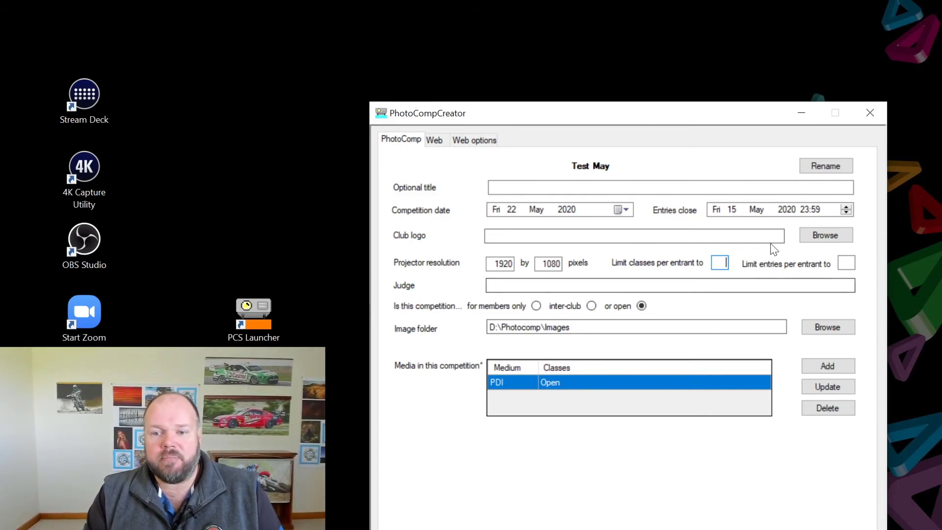
{"action": "left_click", "coordinate": [852, 263]}
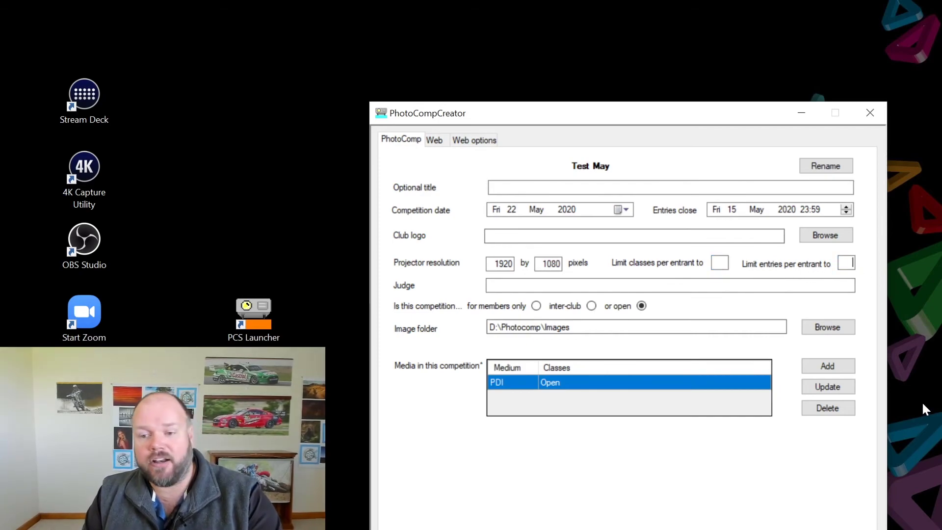
{"action": "type", "text": "4"}
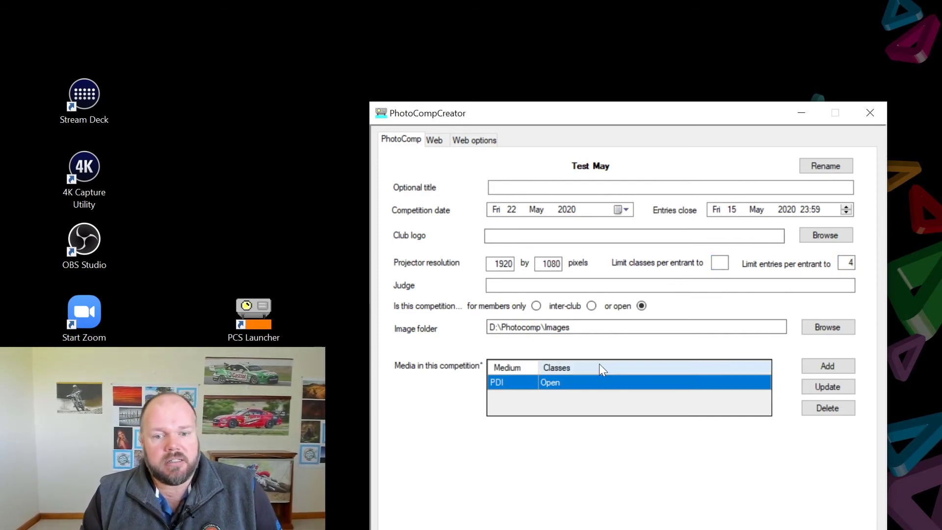
{"action": "mouse_move", "coordinate": [693, 319]}
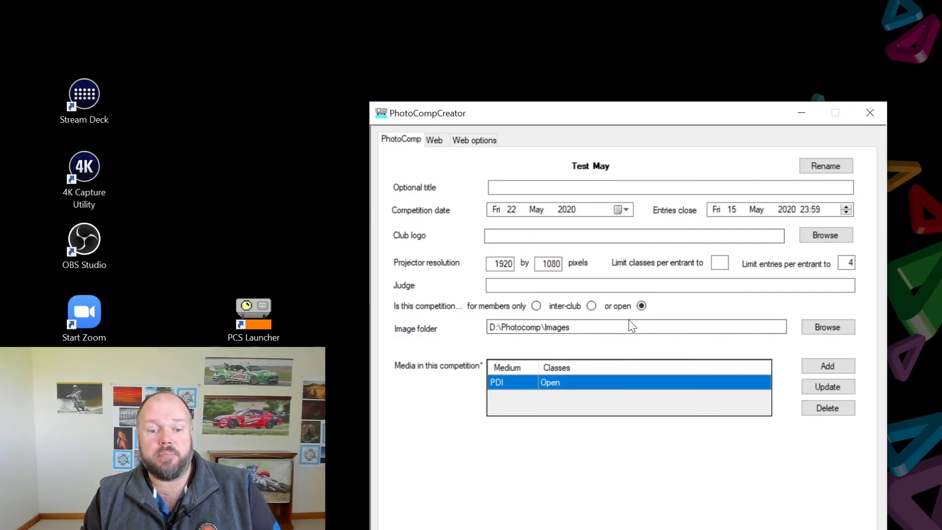
Edit the PDI medium, giving it the optional title Digital and limiting entries per entrant in it to 4
{"action": "left_click", "coordinate": [838, 386]}
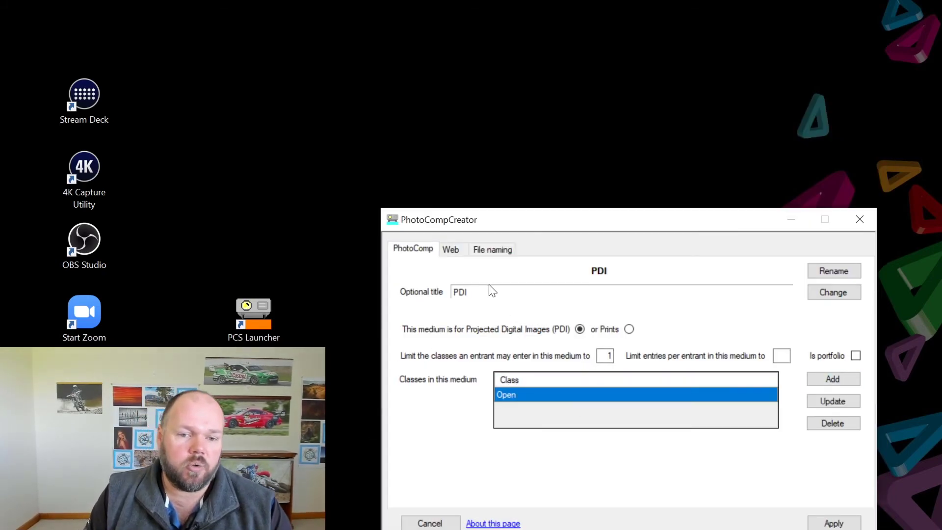
{"action": "left_click", "coordinate": [854, 294]}
{"action": "type", "text": "Di"}
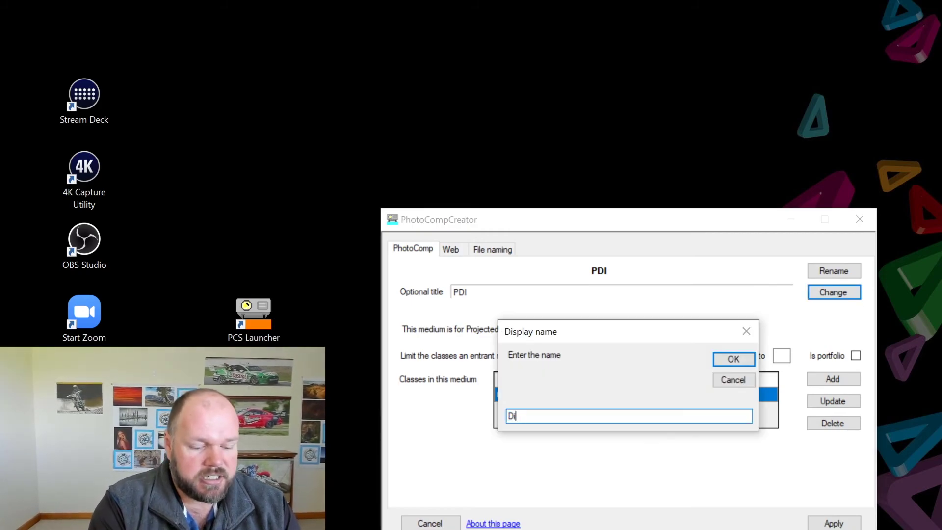
{"action": "type", "text": "gital"}
{"action": "key", "text": "Return"}
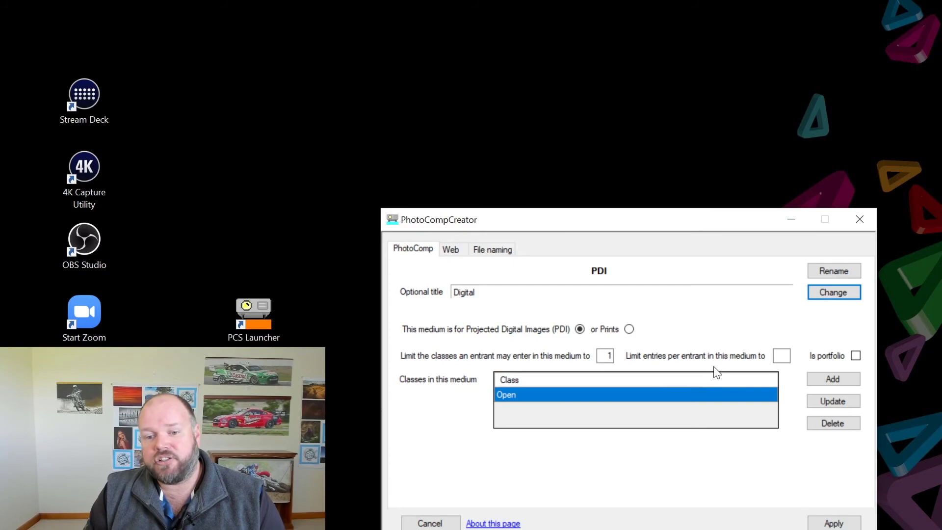
{"action": "left_click", "coordinate": [782, 356]}
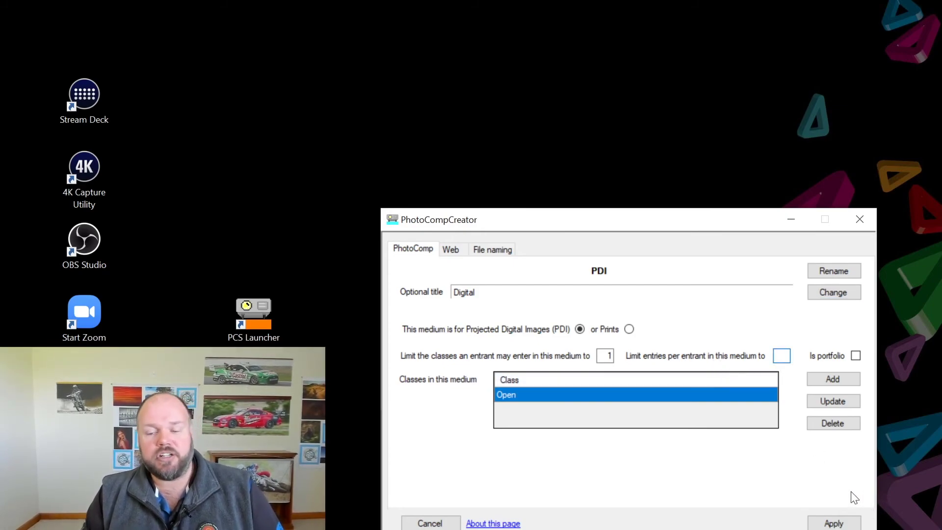
{"action": "type", "text": "4"}
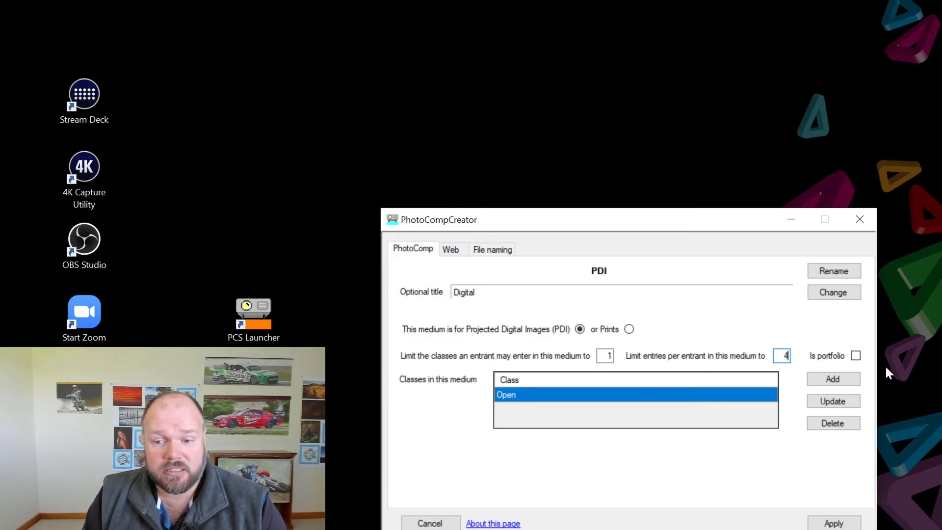
Add a new class named Mono to the PDI medium
{"action": "left_click", "coordinate": [833, 377]}
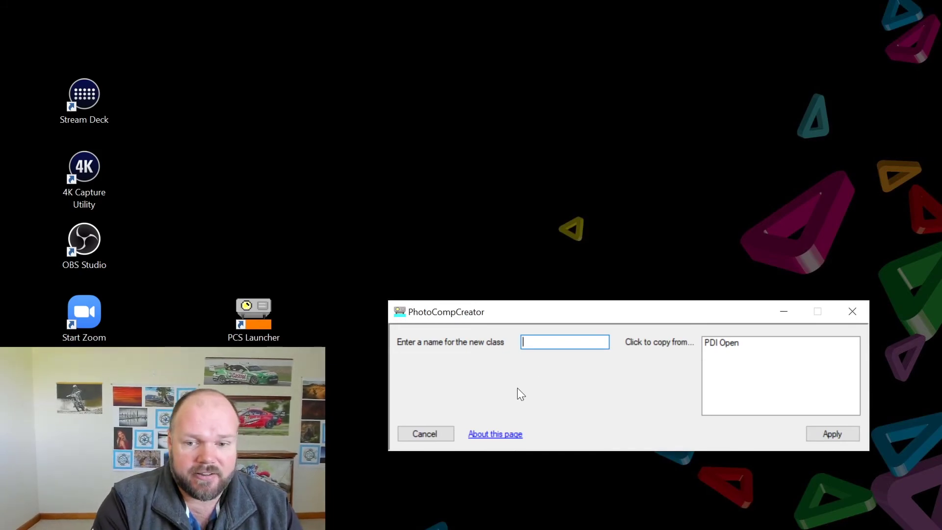
{"action": "type", "text": "Mono"}
{"action": "key", "text": "Return"}
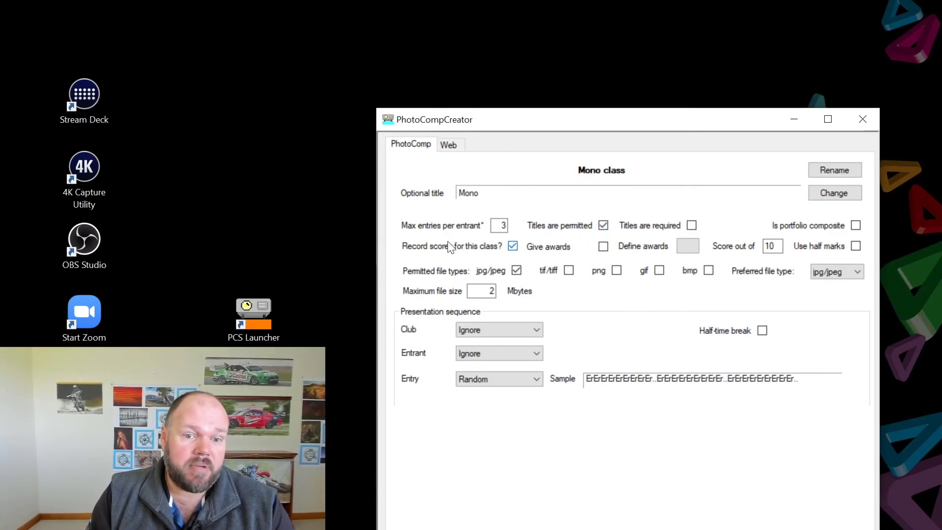
Set the Mono class's maximum entries per entrant to 4 and make titles required
{"action": "key", "text": "Tab"}
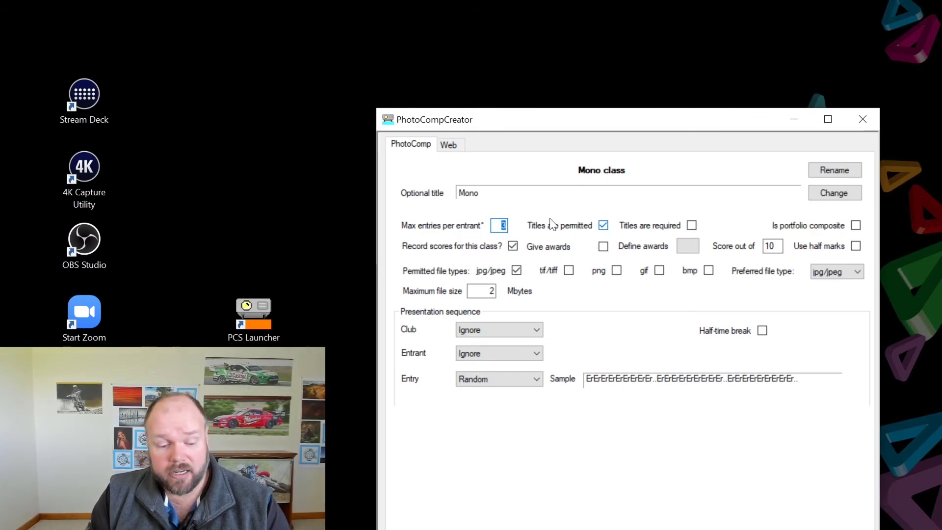
{"action": "type", "text": "4"}
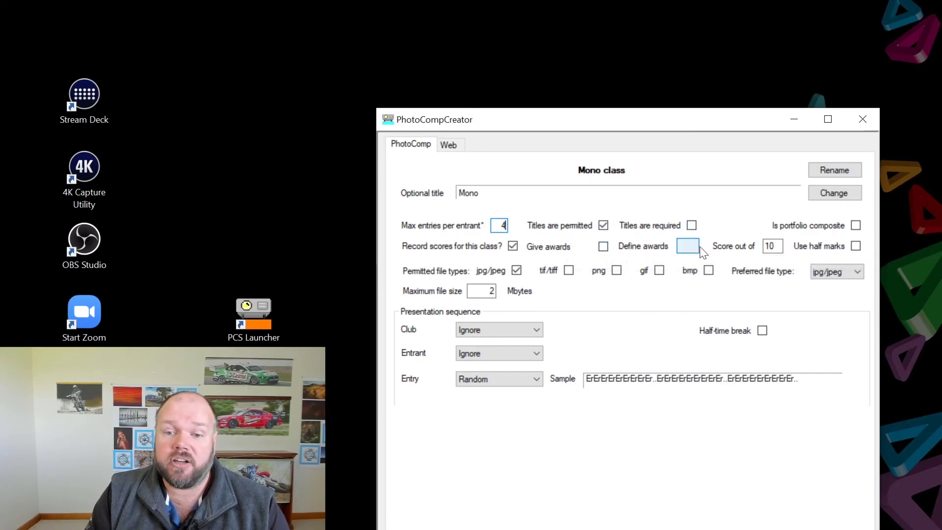
{"action": "left_click", "coordinate": [692, 225]}
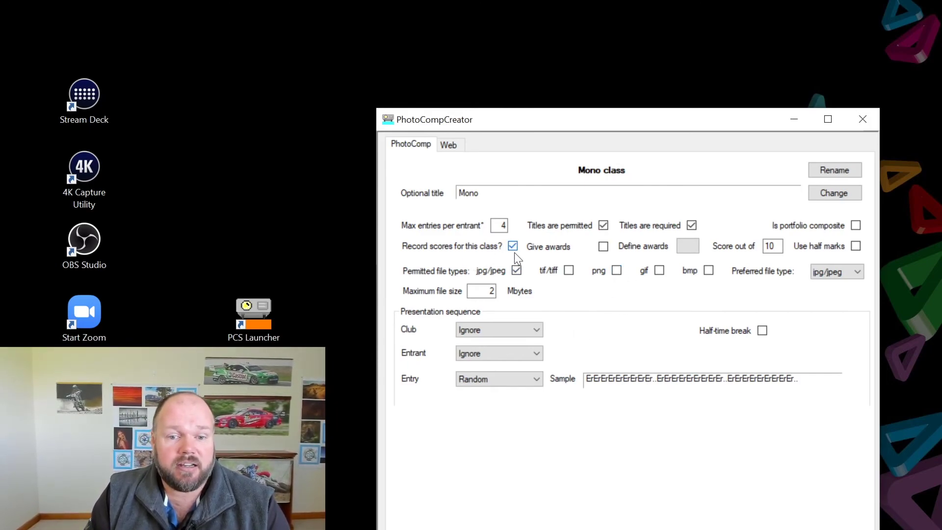
{"action": "mouse_move", "coordinate": [551, 251]}
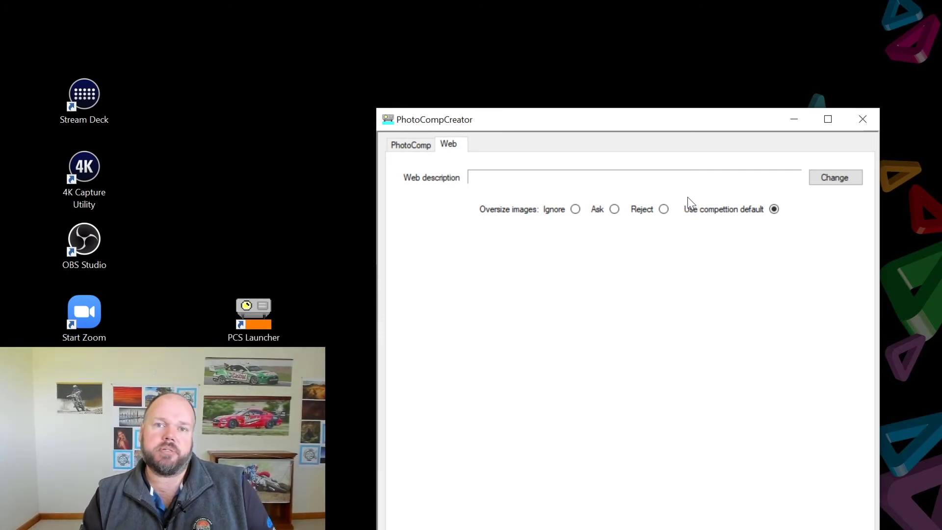
Enter "Setsubject Peg" as the Mono class's single-line web description and apply it
{"action": "left_click", "coordinate": [840, 182]}
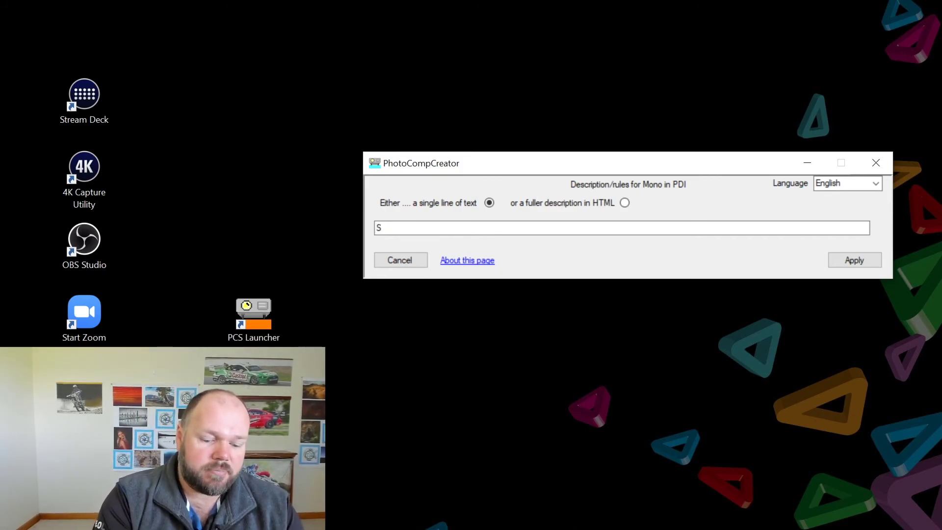
{"action": "type", "text": "Setsubject"}
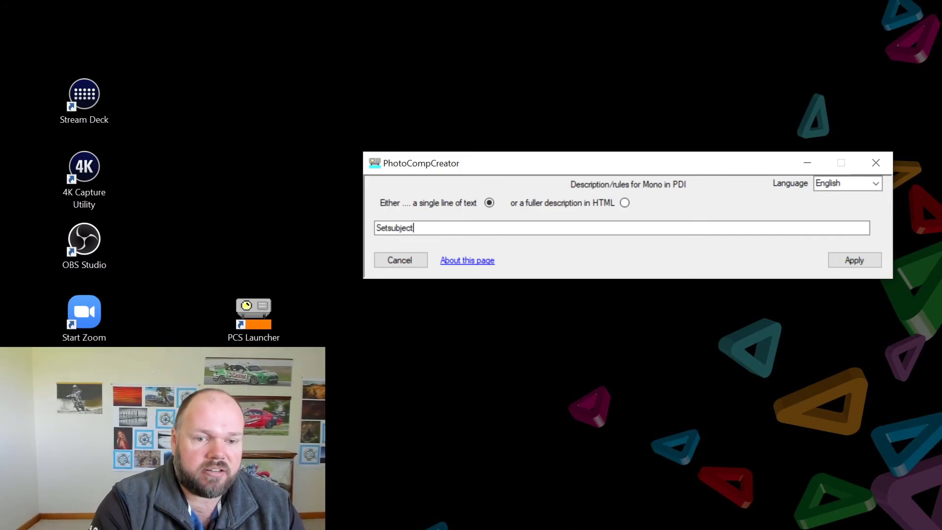
{"action": "type", "text": " P"}
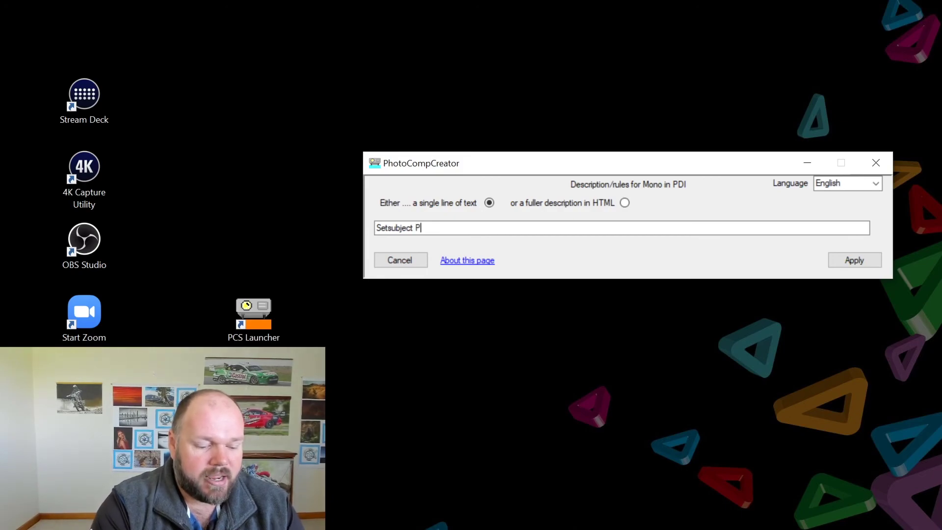
{"action": "type", "text": "eg"}
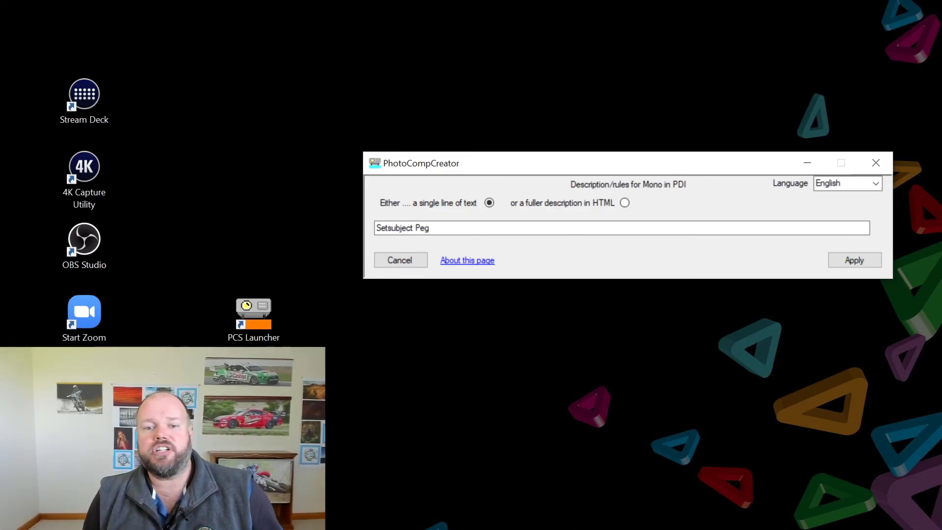
{"action": "left_click", "coordinate": [864, 259]}
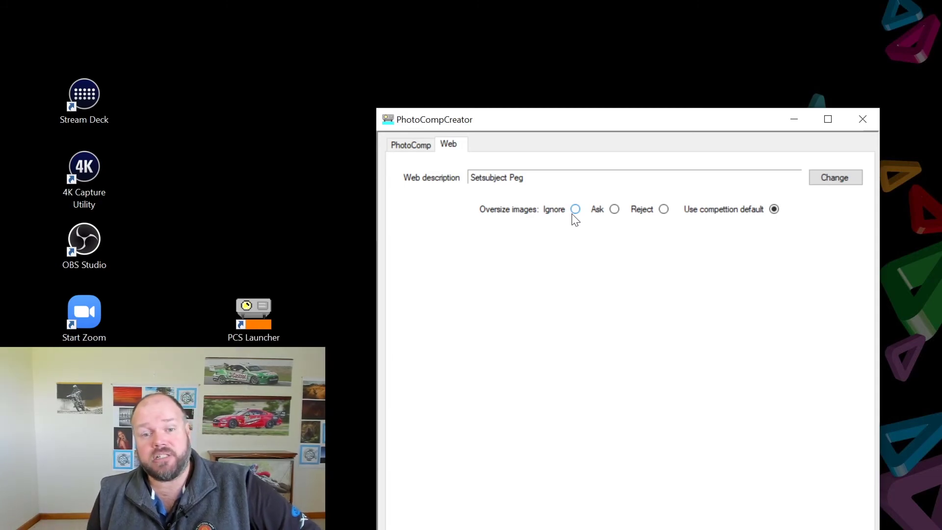
{"action": "left_click", "coordinate": [615, 210]}
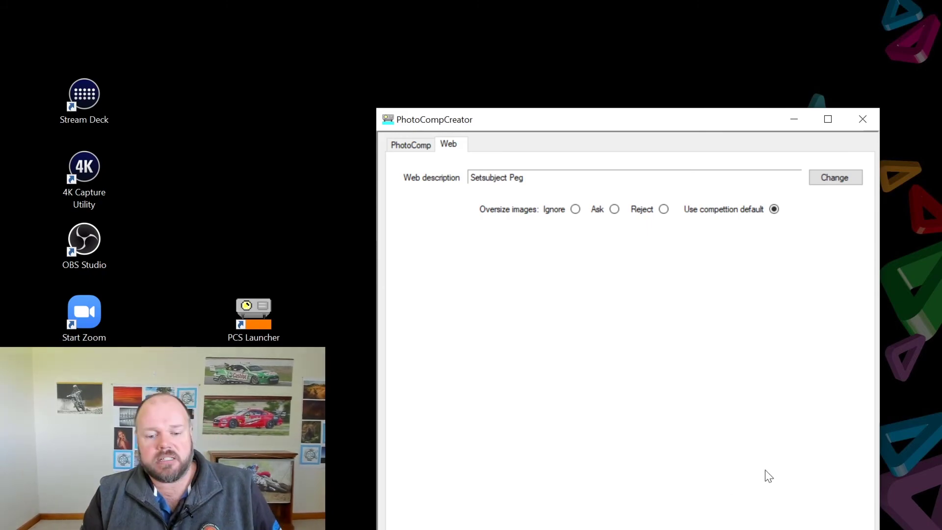
Edit the Open class in the PDI medium and set its maximum entries per entrant to 4
{"action": "left_click", "coordinate": [671, 527]}
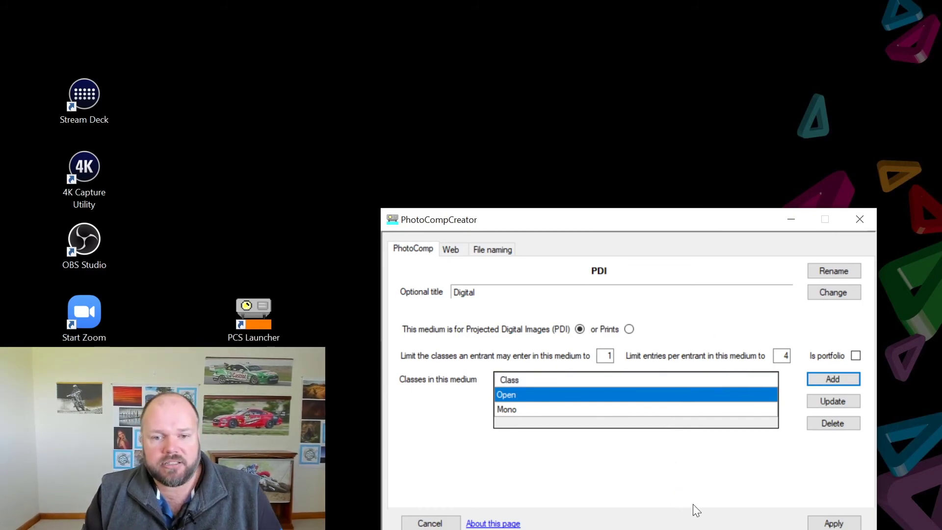
{"action": "left_click", "coordinate": [523, 410]}
{"action": "left_click", "coordinate": [658, 398]}
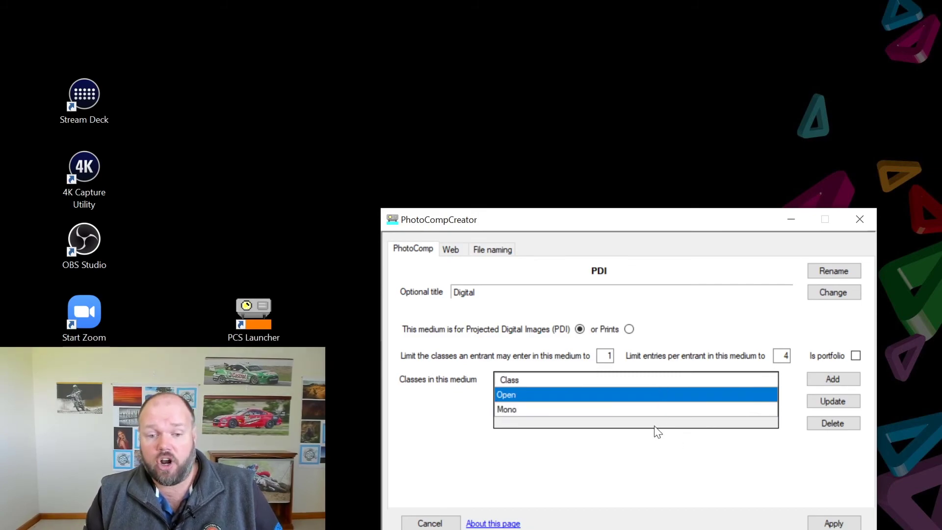
{"action": "left_click", "coordinate": [541, 412]}
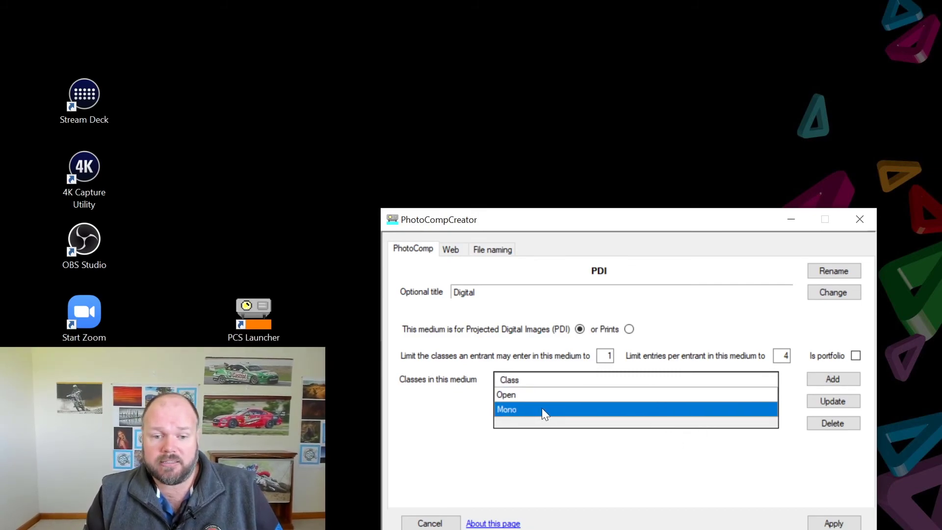
{"action": "left_click", "coordinate": [572, 396]}
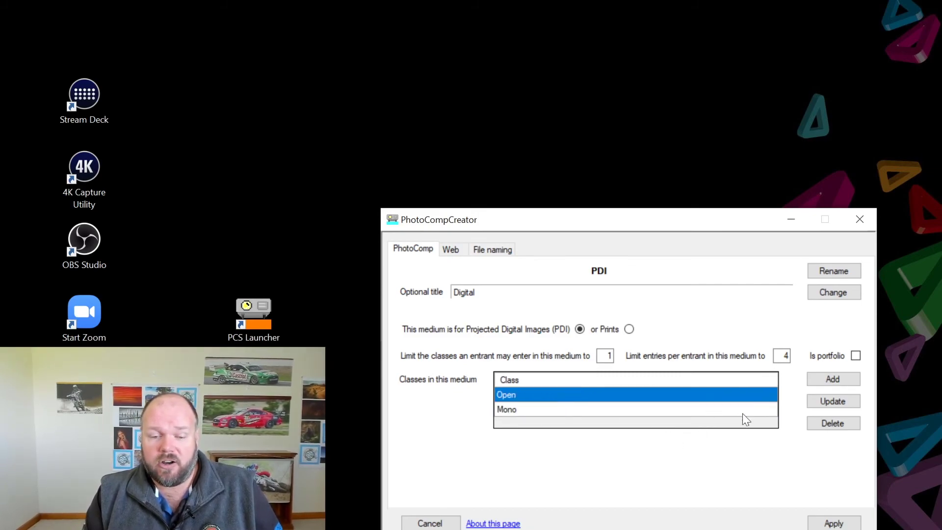
{"action": "left_click", "coordinate": [843, 401]}
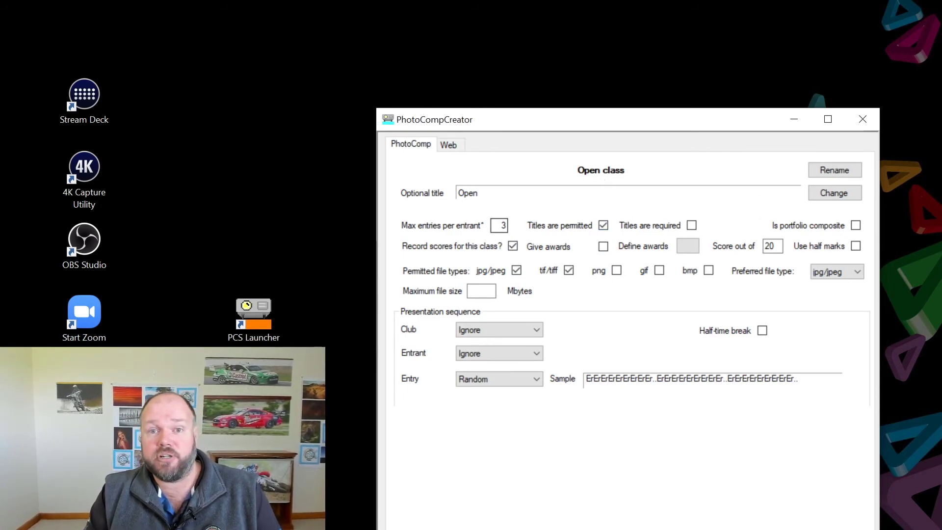
{"action": "double_click", "coordinate": [503, 225]}
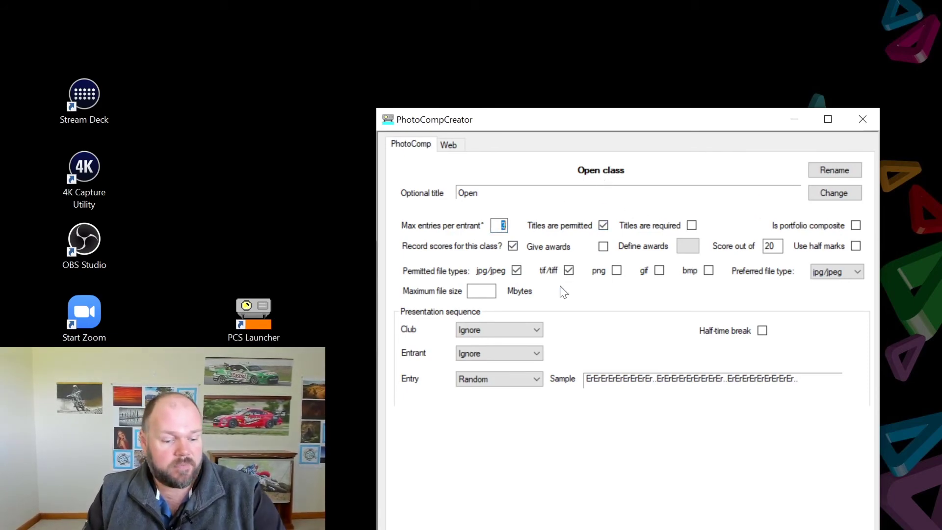
{"action": "type", "text": "4"}
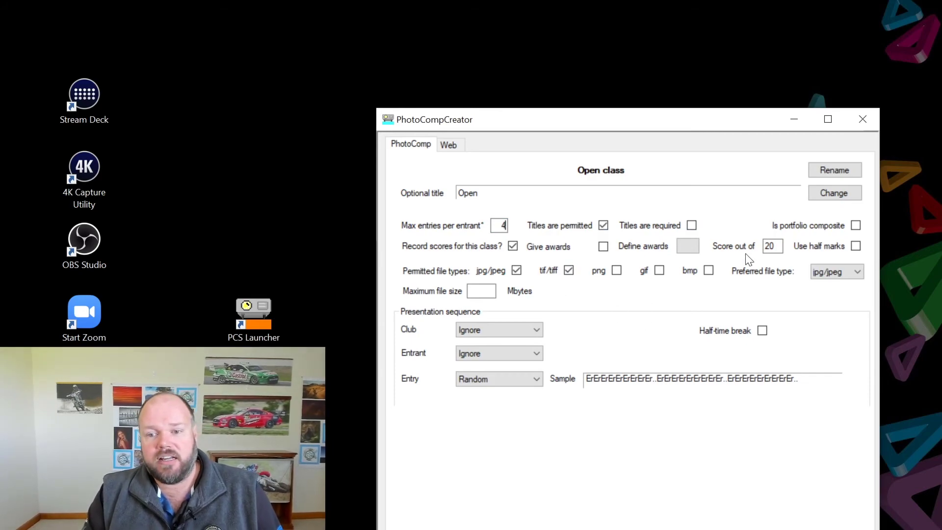
Score the Open class out of 10, disallow tif/tiff files, and apply the class and PDI medium settings
{"action": "double_click", "coordinate": [769, 246]}
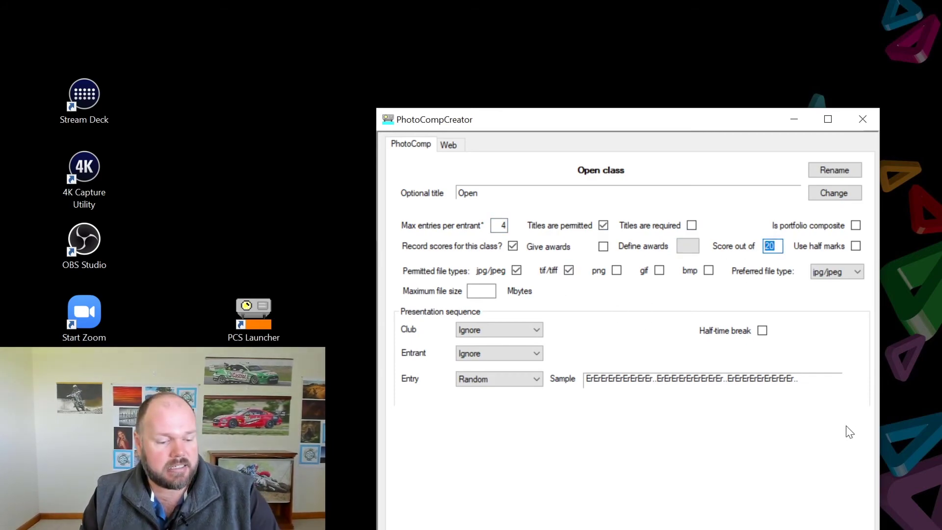
{"action": "type", "text": "10"}
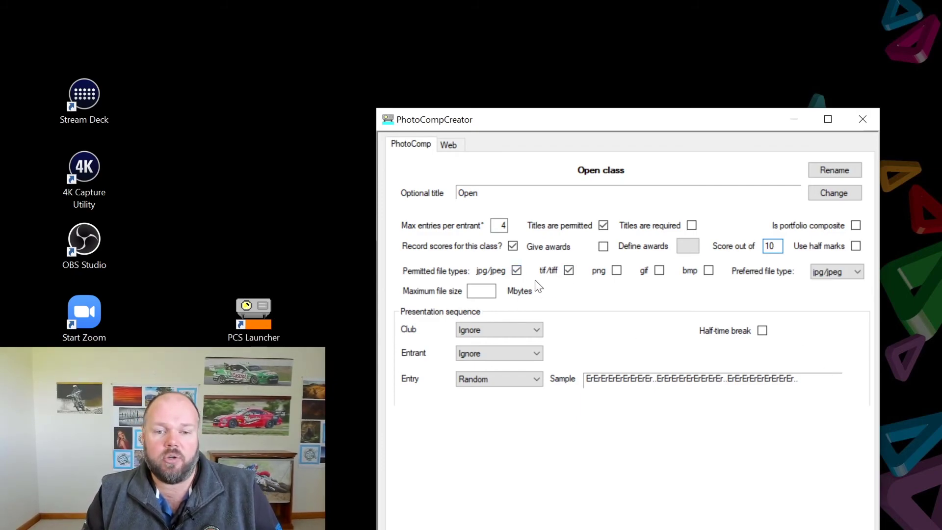
{"action": "left_click", "coordinate": [568, 271]}
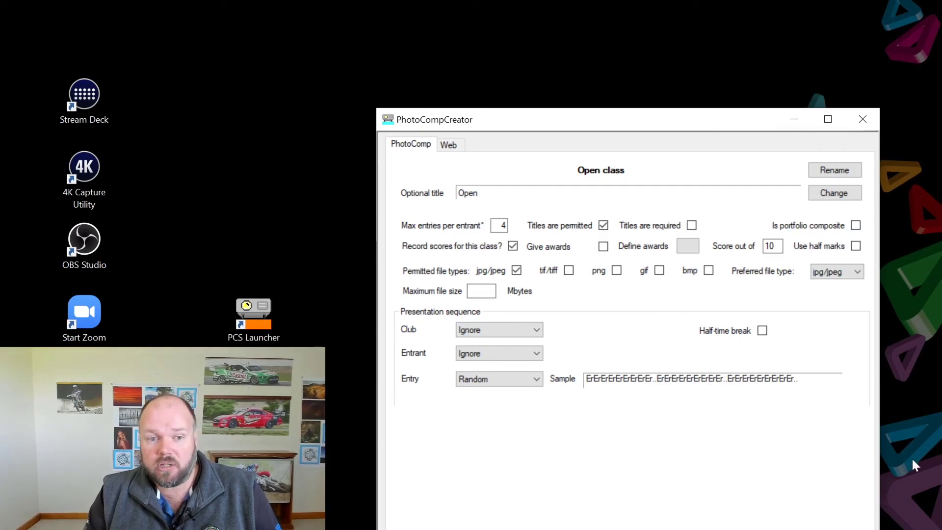
{"action": "key", "text": "Escape"}
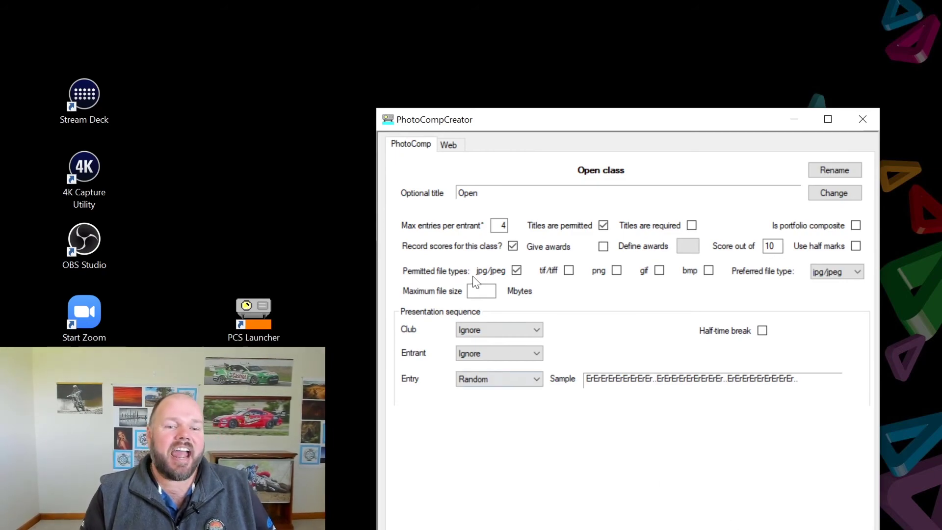
{"action": "left_click", "coordinate": [480, 291]}
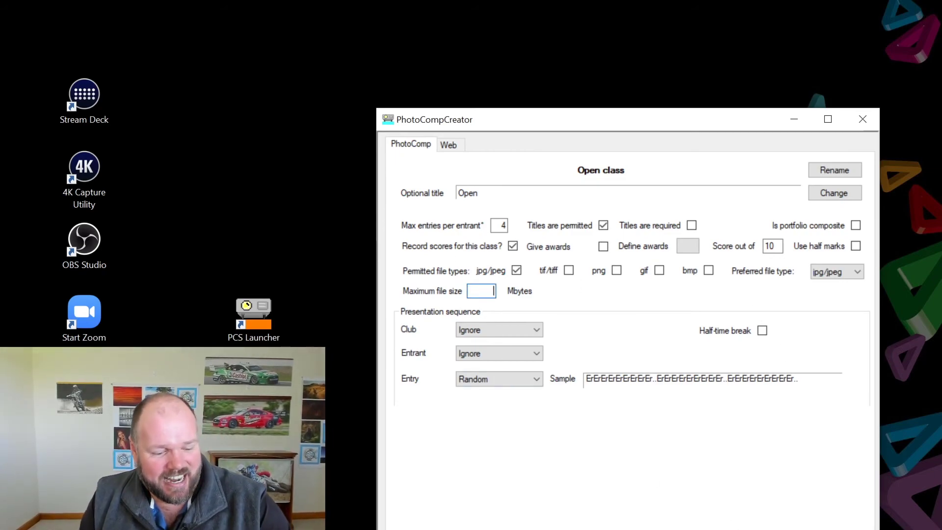
{"action": "key", "text": "Return"}
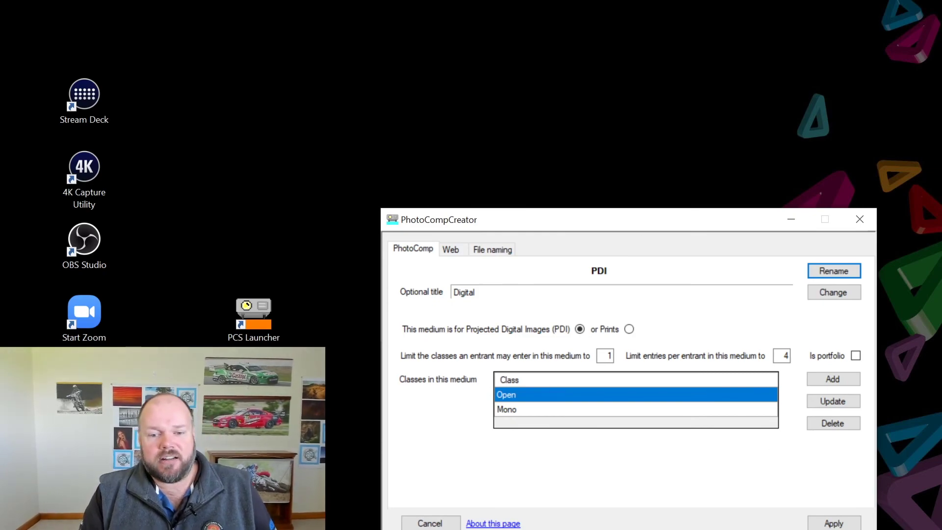
{"action": "left_click", "coordinate": [834, 523]}
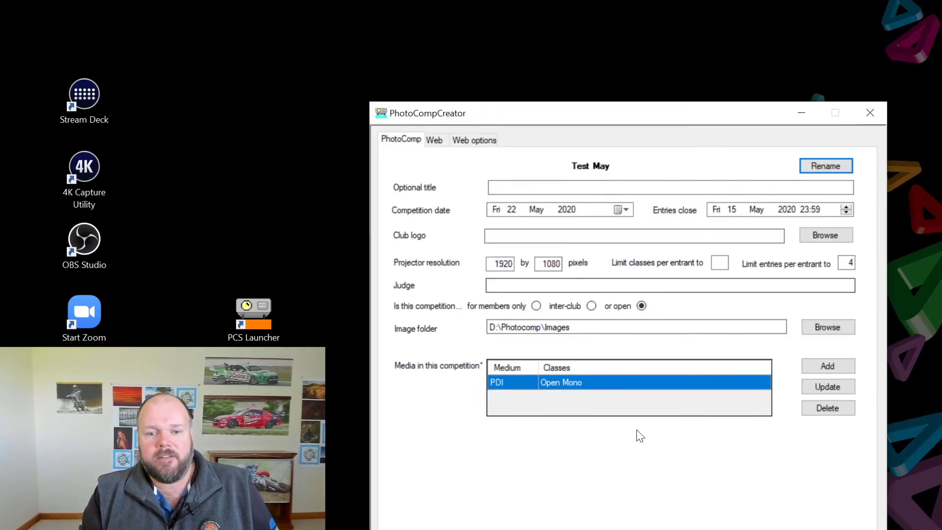
Set the web entry form to identify members by their email address and show the Class menu instead of step-by-step entry
{"action": "left_click", "coordinate": [440, 142]}
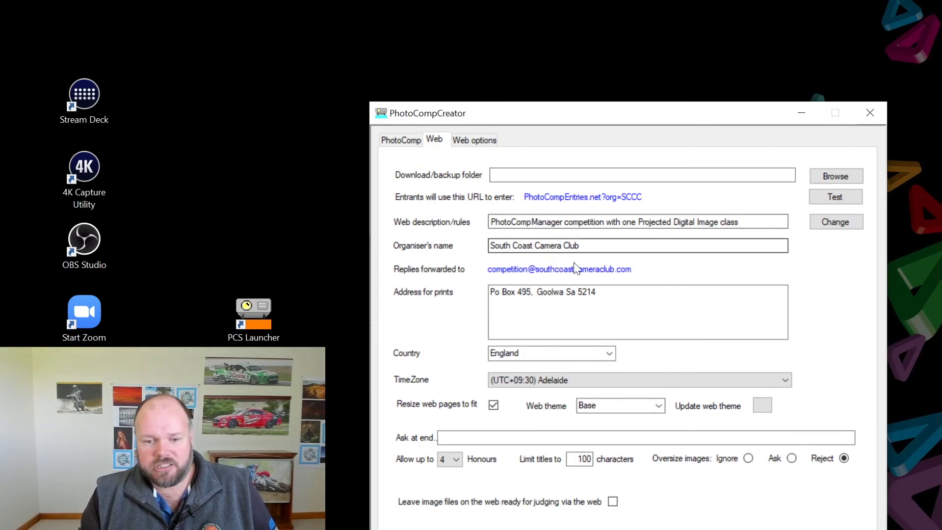
{"action": "left_click", "coordinate": [476, 139]}
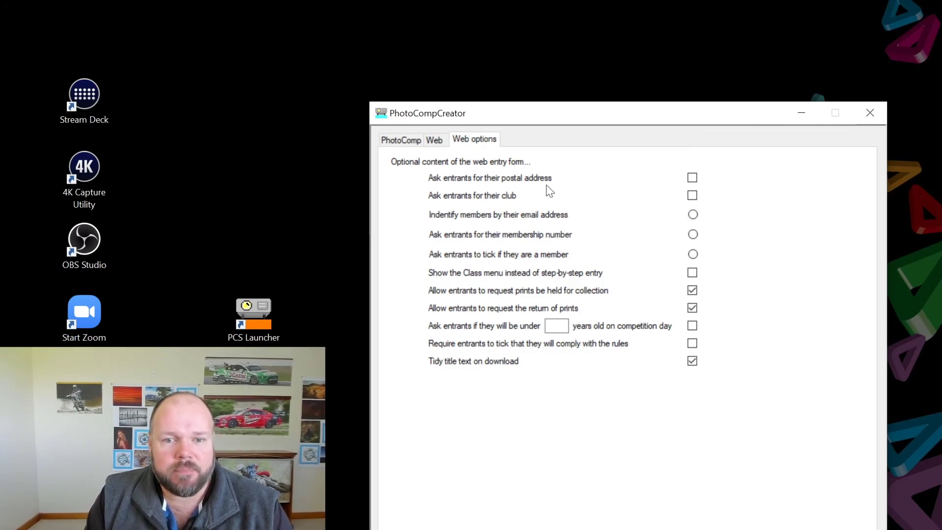
{"action": "mouse_move", "coordinate": [529, 197]}
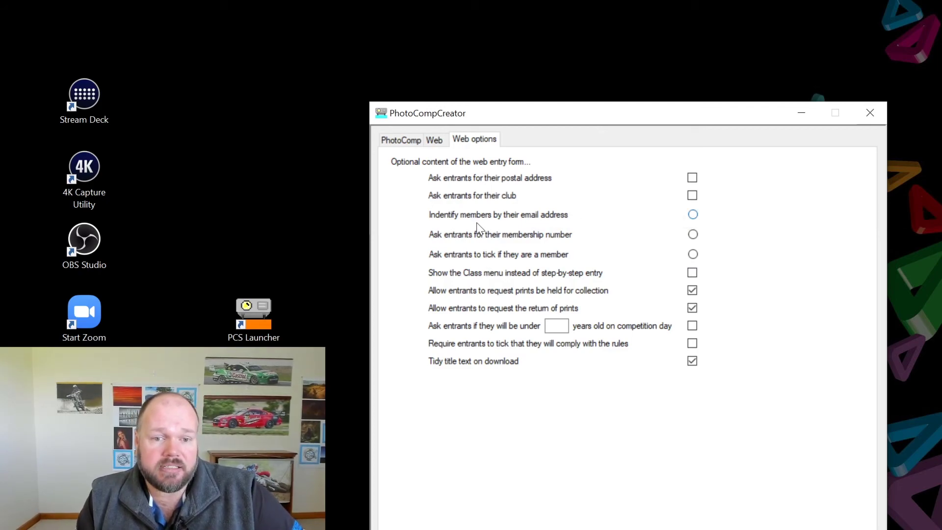
{"action": "left_click", "coordinate": [693, 216]}
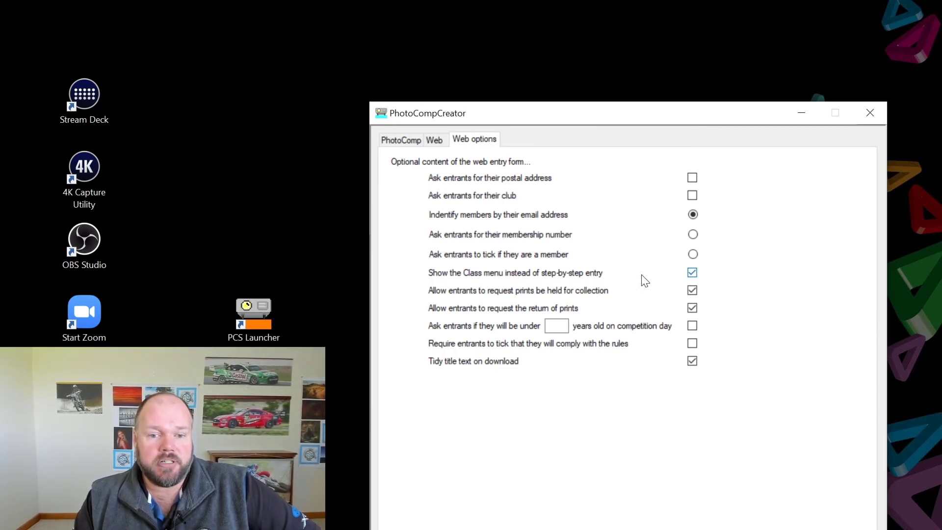
Disallow entrants' requests for print collection and return, and require them to tick that they will comply with the rules
{"action": "left_click", "coordinate": [692, 307]}
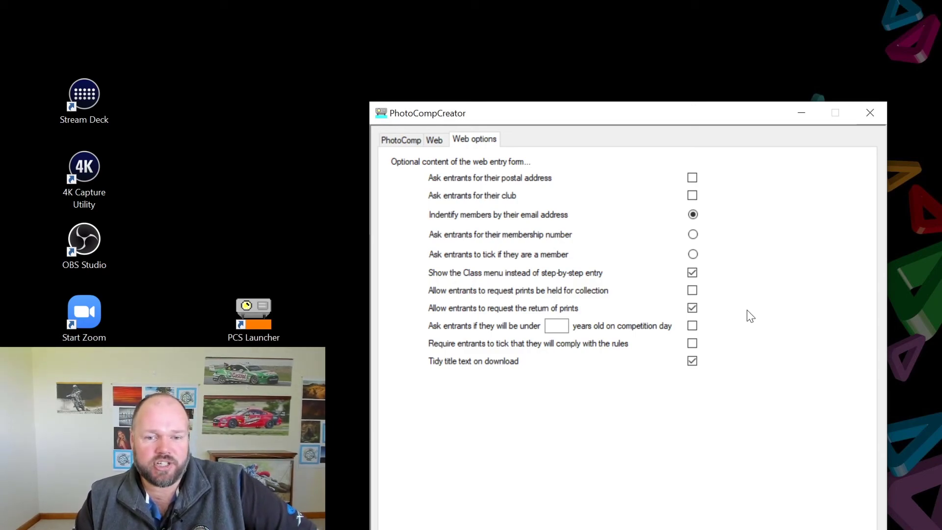
{"action": "left_click", "coordinate": [692, 308]}
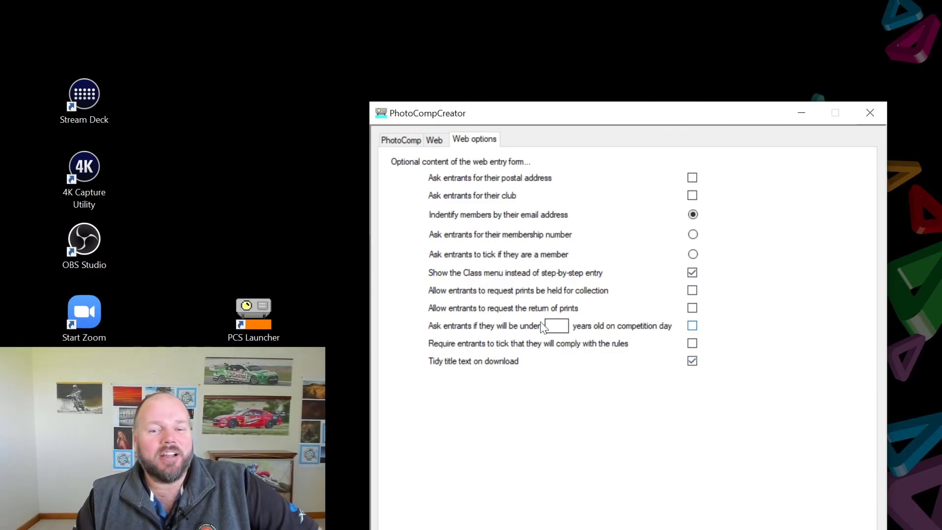
{"action": "left_click", "coordinate": [557, 325]}
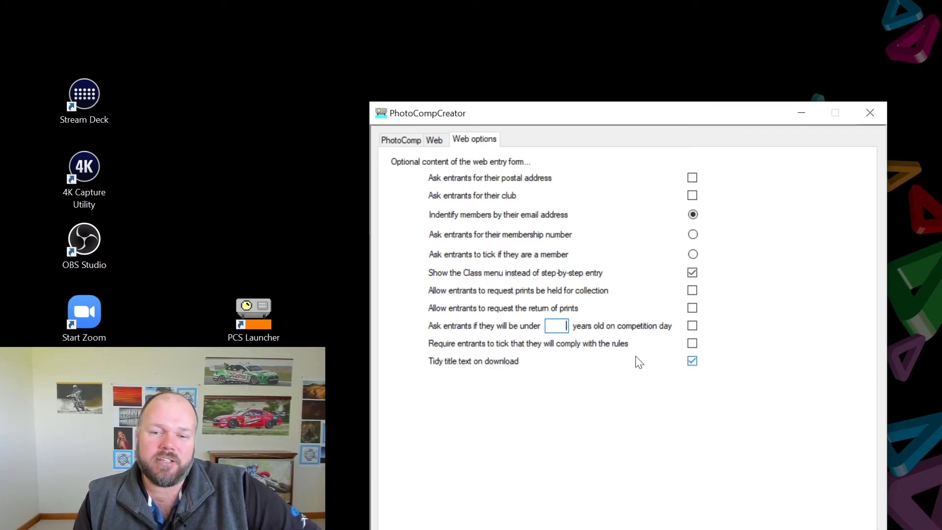
{"action": "left_click", "coordinate": [693, 344]}
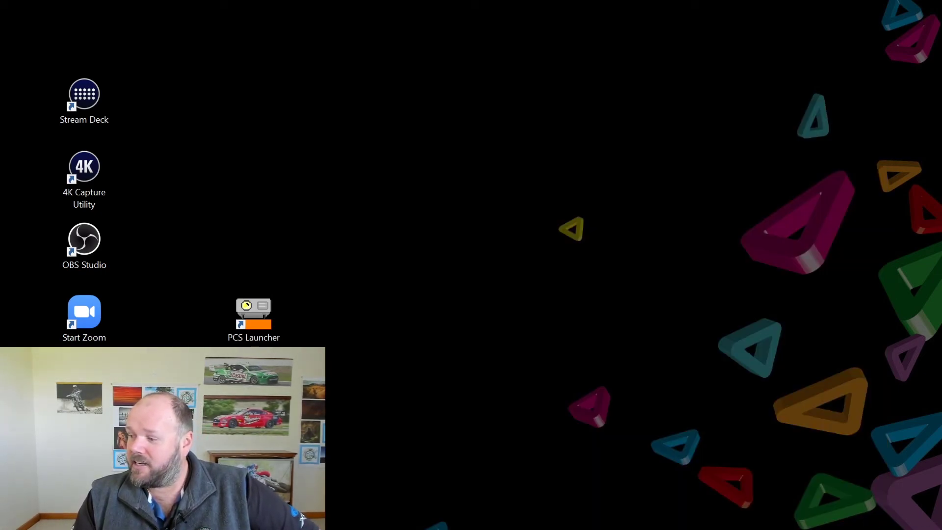
Examine the help page's explanations of the competition settings, from competition name to type of competition
{"action": "left_click_drag", "start_coordinate": [941, 275], "coordinate": [721, 50]}
{"action": "double_click", "coordinate": [734, 228]}
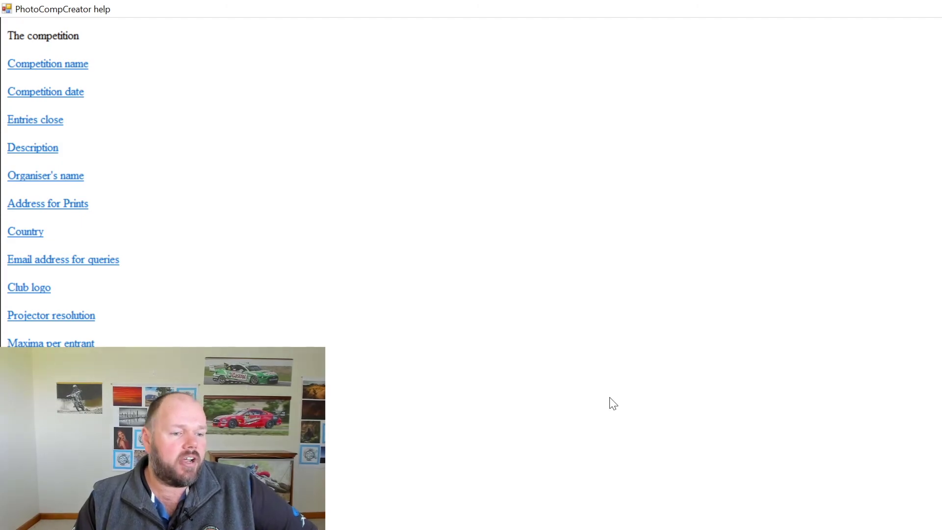
{"action": "scroll", "coordinate": [490, 393], "scroll_direction": "down", "scroll_amount": 6}
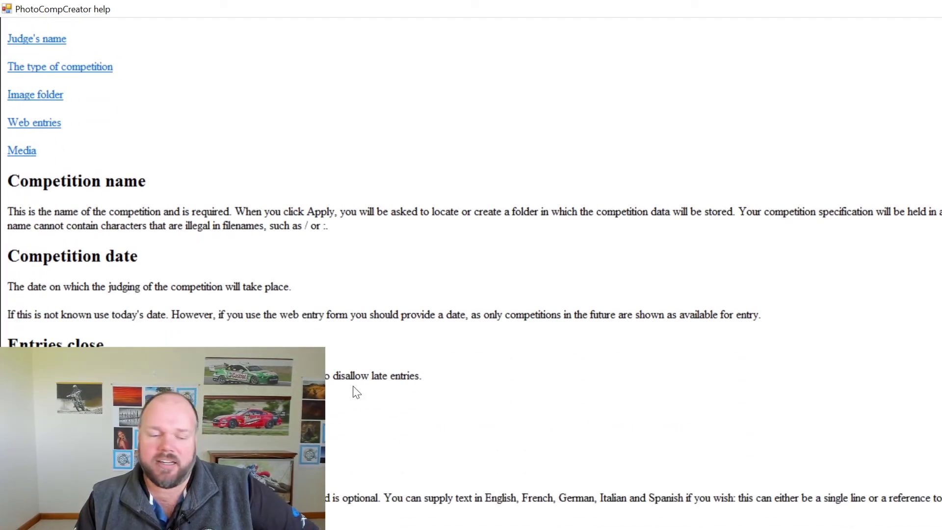
{"action": "scroll", "coordinate": [354, 387], "scroll_direction": "down", "scroll_amount": 12}
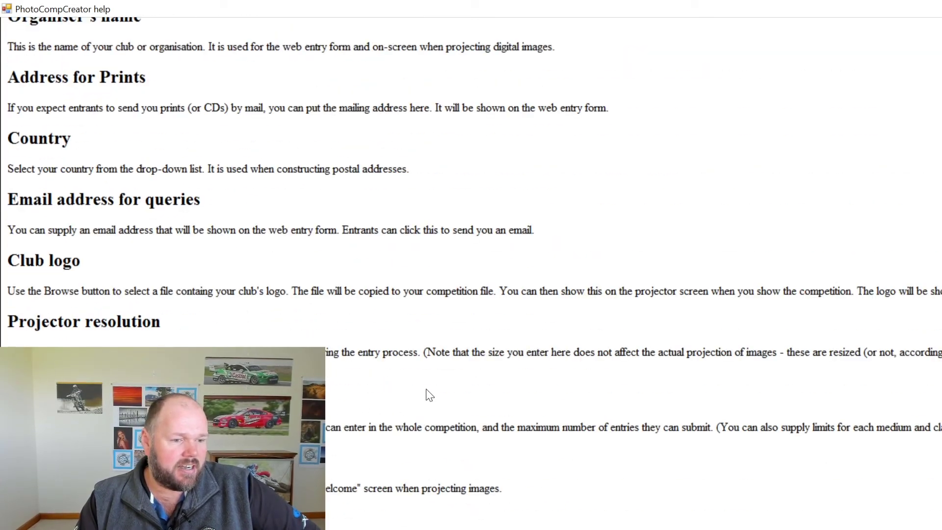
{"action": "scroll", "coordinate": [435, 346], "scroll_direction": "down", "scroll_amount": 4}
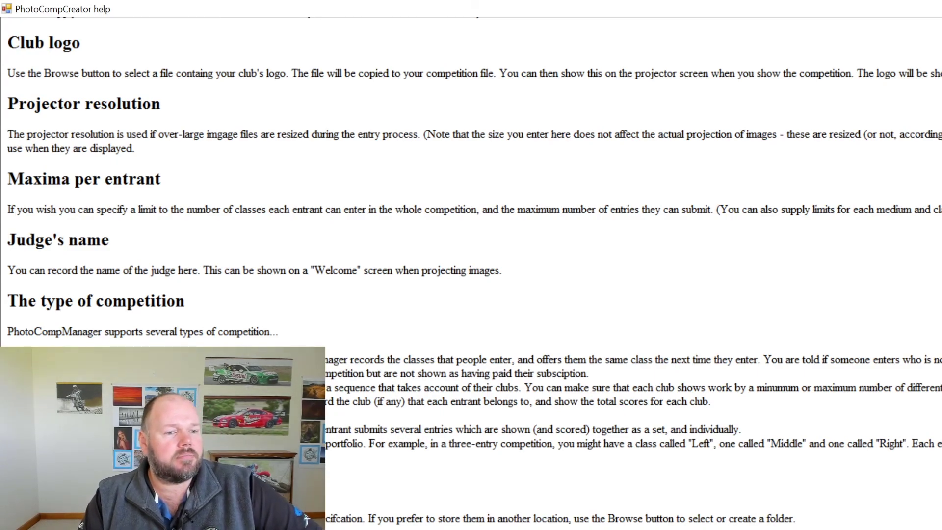
{"action": "scroll", "coordinate": [365, 305], "scroll_direction": "up", "scroll_amount": 15}
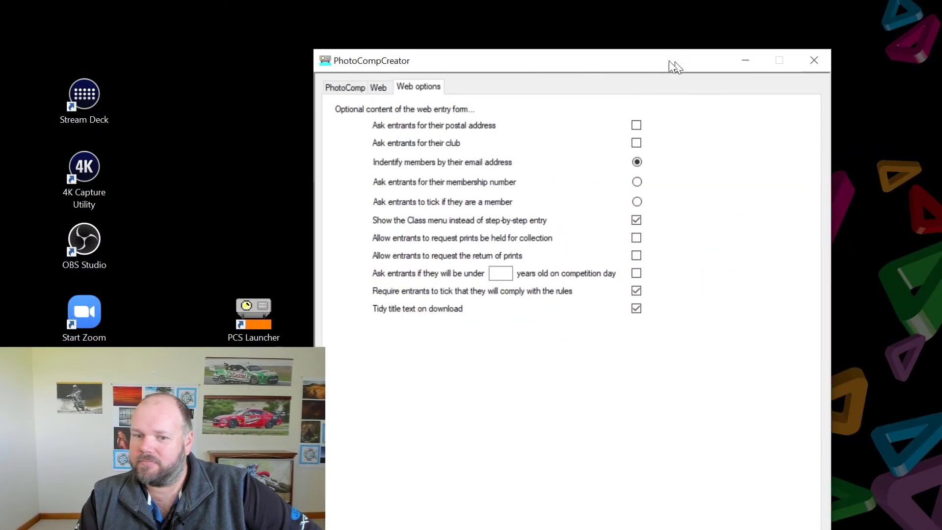
Turn off tidying title text on download in the web options and close the competition's settings
{"action": "left_click_drag", "start_coordinate": [673, 65], "coordinate": [544, 99]}
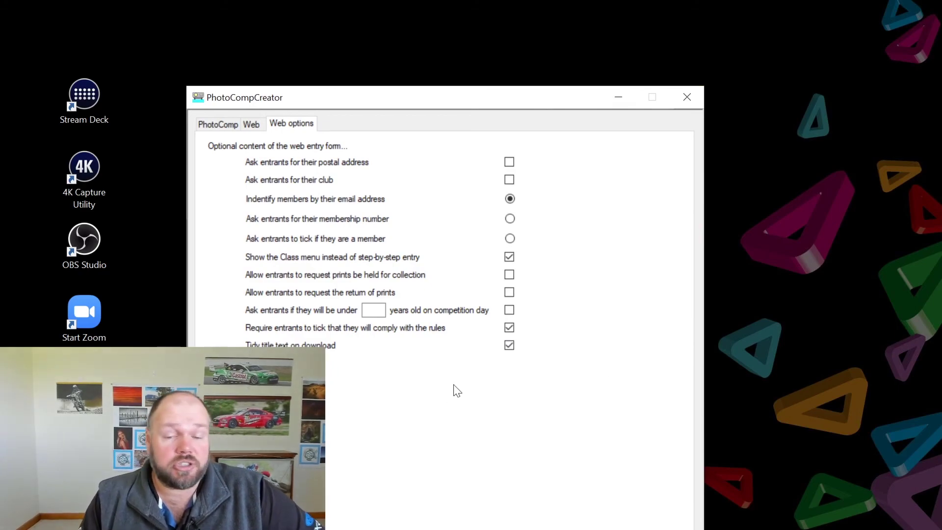
{"action": "left_click", "coordinate": [509, 345]}
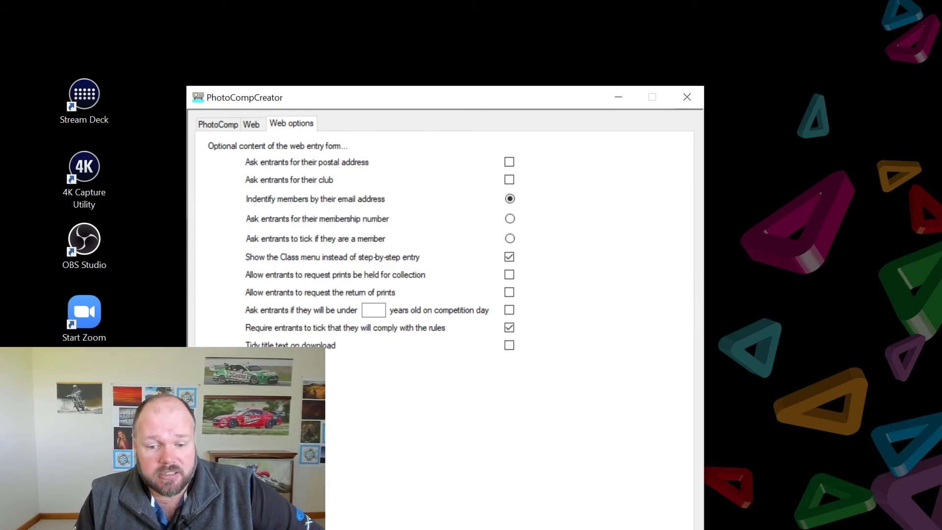
{"action": "key", "text": "alt+F4"}
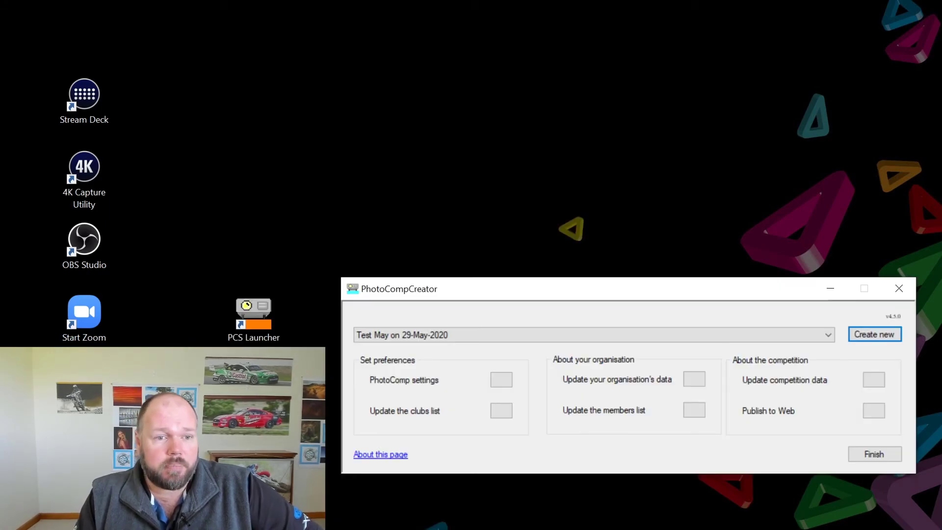
Reopen the Test May competition data and add a new medium named Print, copied from PDI
{"action": "left_click", "coordinate": [879, 381]}
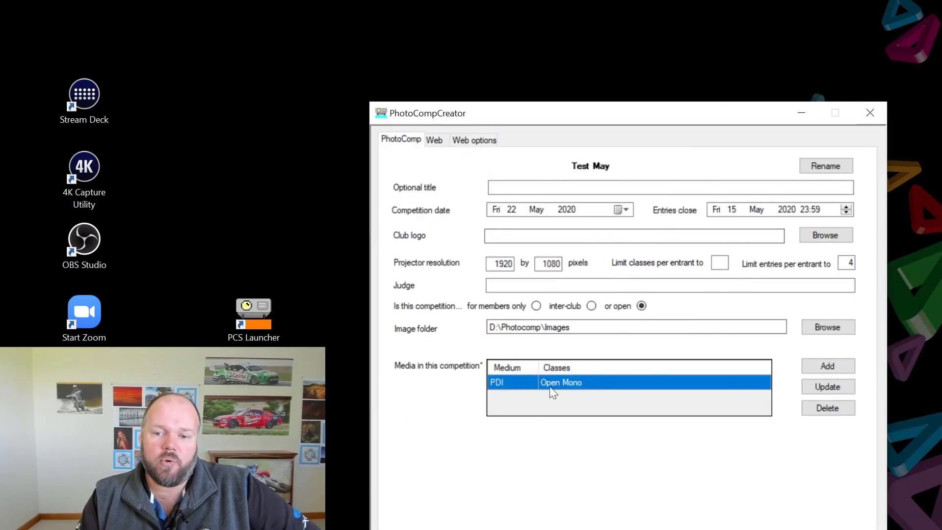
{"action": "left_click", "coordinate": [830, 366]}
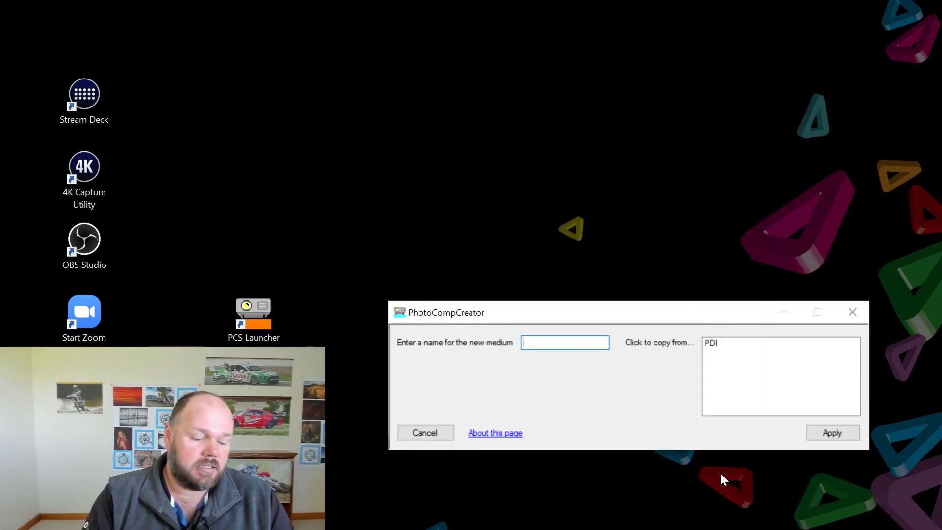
{"action": "type", "text": "Print"}
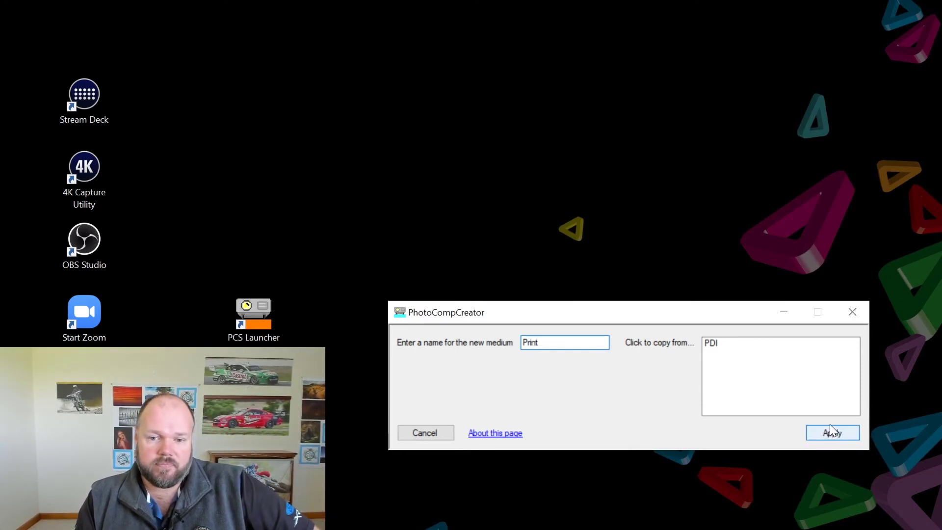
{"action": "left_click", "coordinate": [772, 347]}
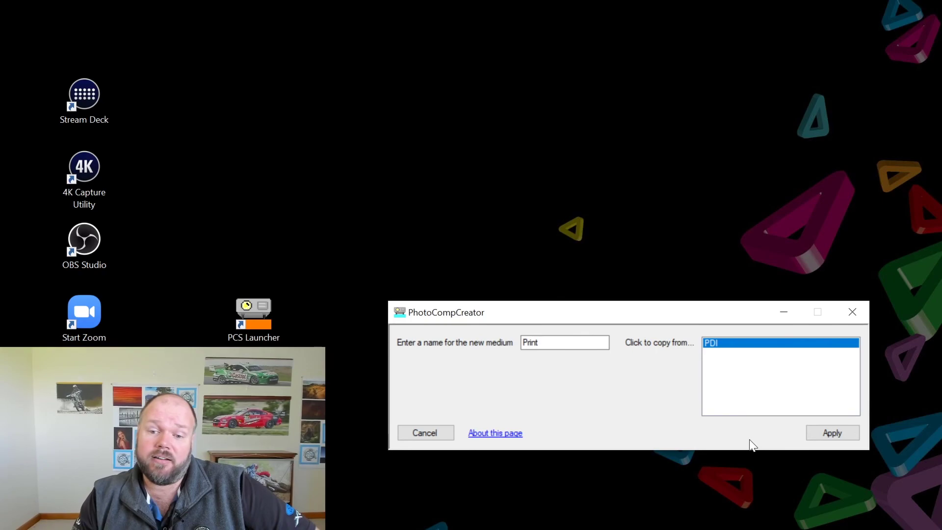
{"action": "left_click", "coordinate": [831, 433]}
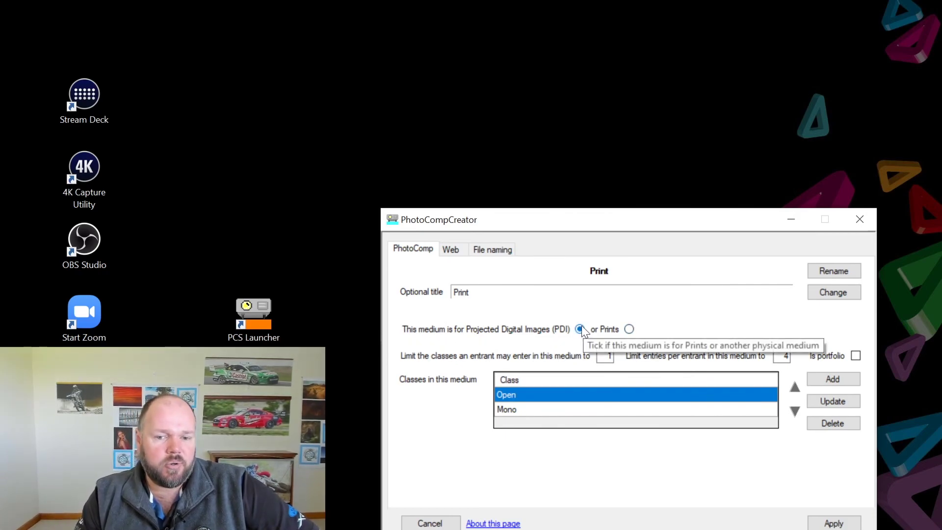
Set the Print medium to be for prints with a required PDI
{"action": "left_click", "coordinate": [629, 329]}
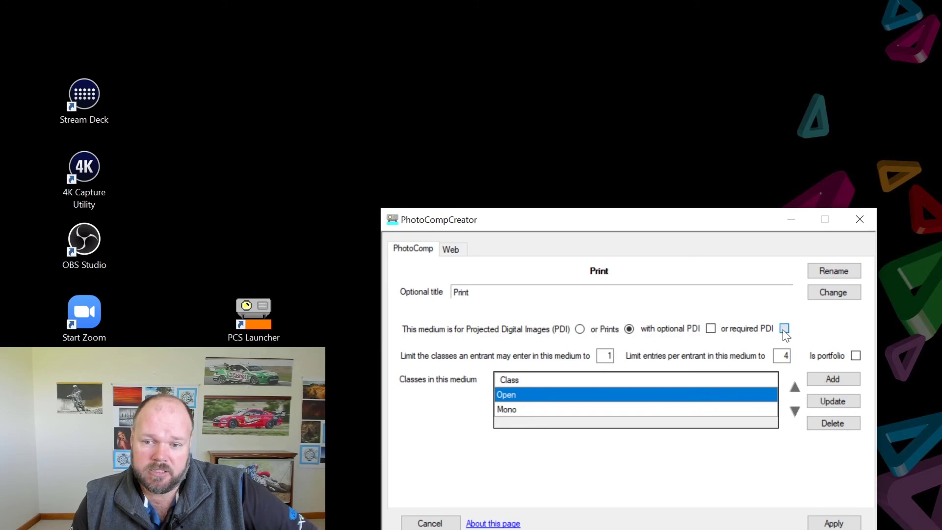
{"action": "left_click", "coordinate": [785, 329]}
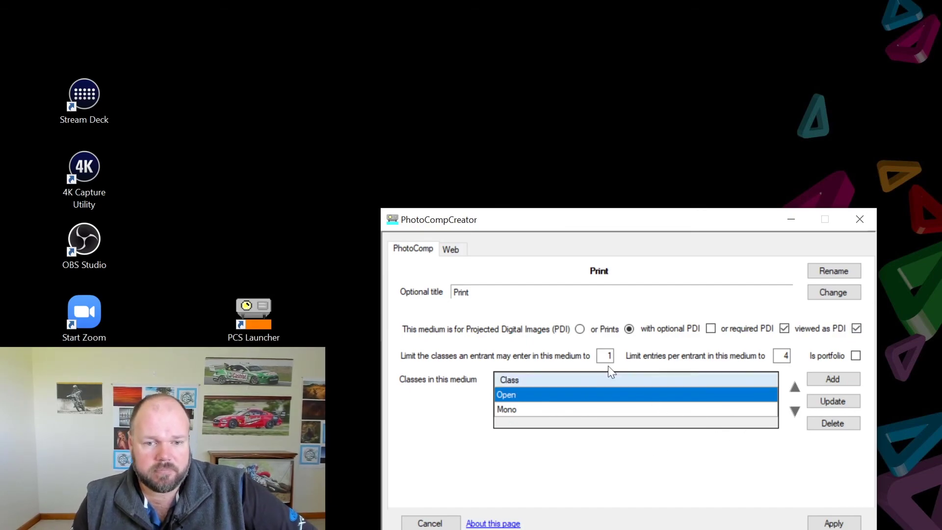
Review the Print medium's Open class, checking its competition settings and its web description and oversize image options, and close it
{"action": "left_click", "coordinate": [548, 410]}
{"action": "left_click", "coordinate": [566, 394]}
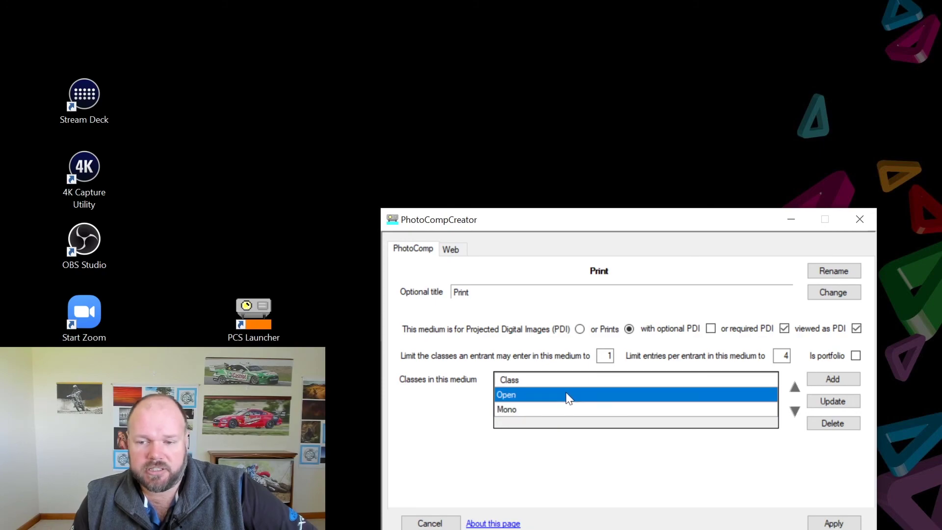
{"action": "left_click", "coordinate": [825, 397]}
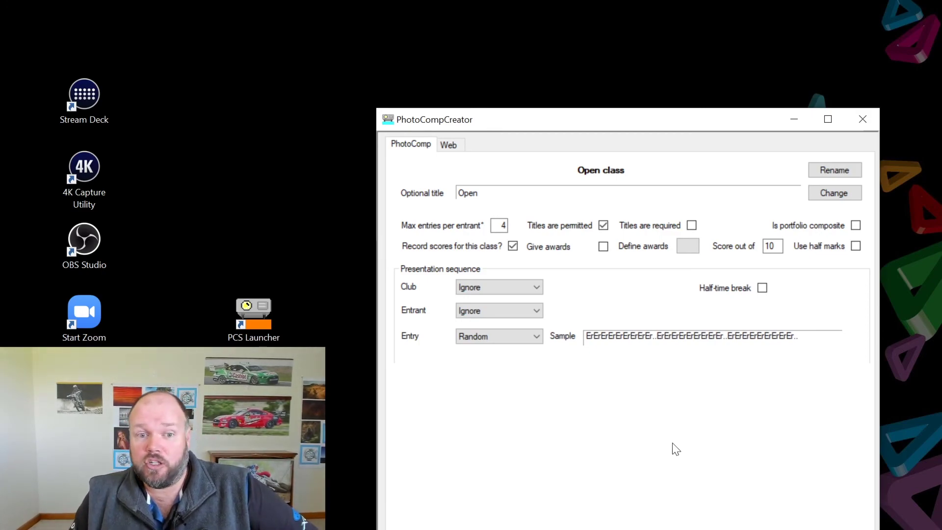
{"action": "left_click", "coordinate": [454, 146]}
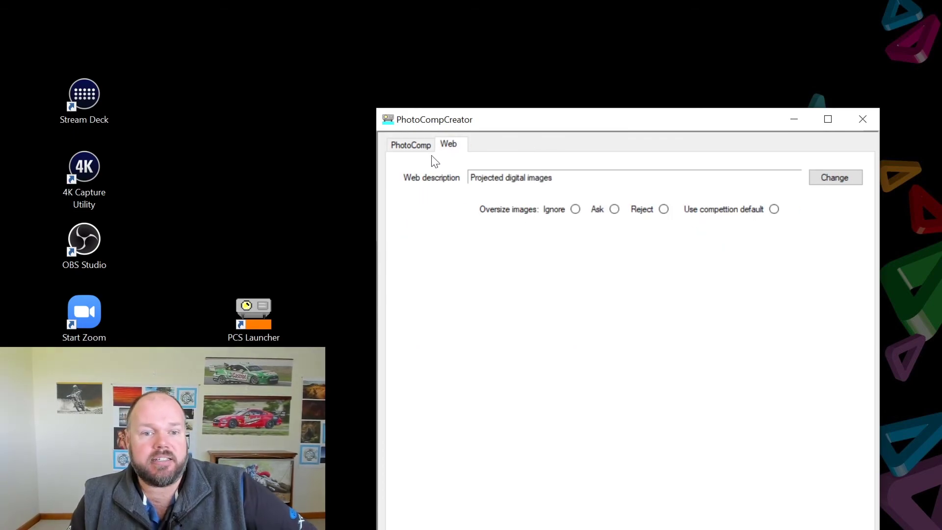
{"action": "left_click", "coordinate": [405, 143]}
{"action": "left_click", "coordinate": [461, 146]}
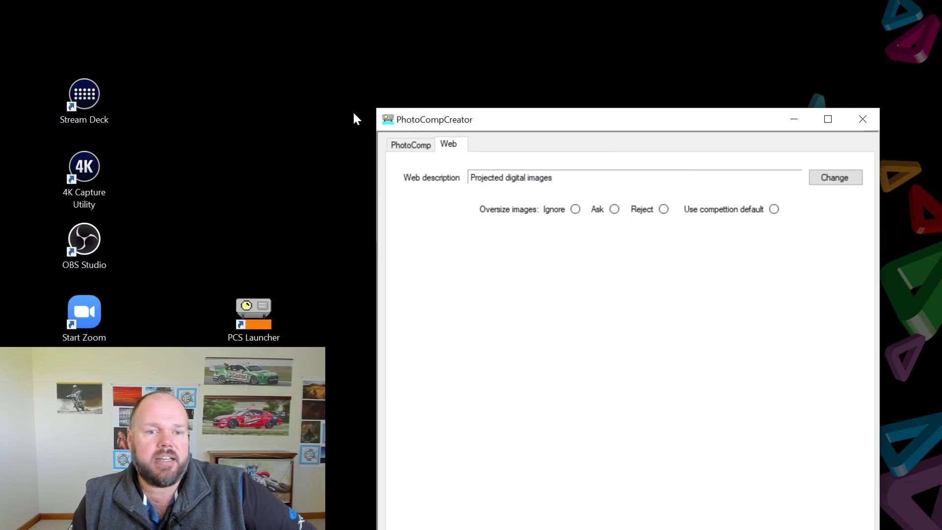
{"action": "left_click", "coordinate": [415, 147]}
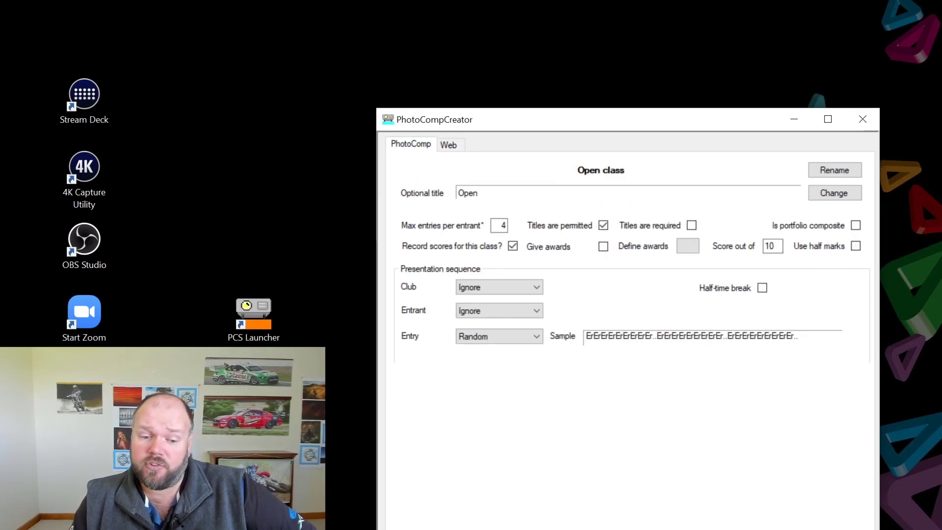
{"action": "key", "text": "Return"}
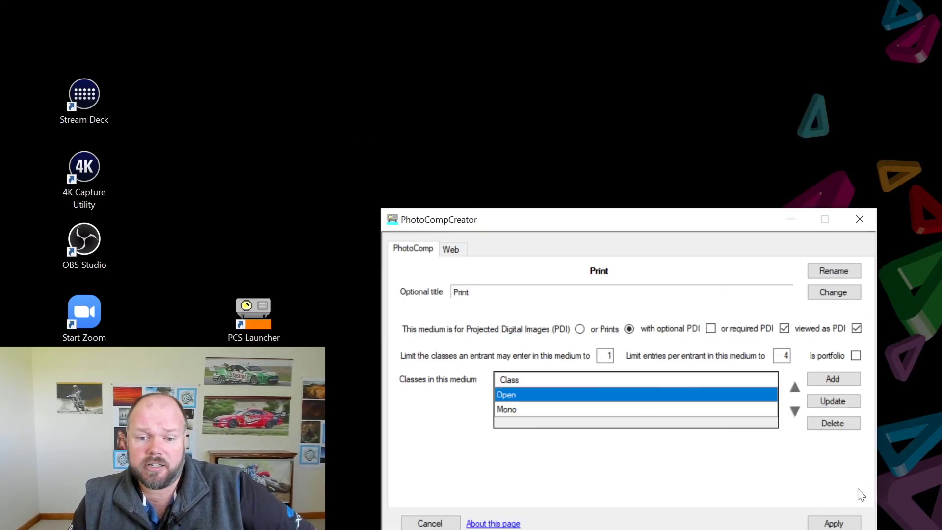
Apply the Print medium's settings and set the Test May competition's web handling of oversize images to Ask
{"action": "left_click", "coordinate": [833, 519]}
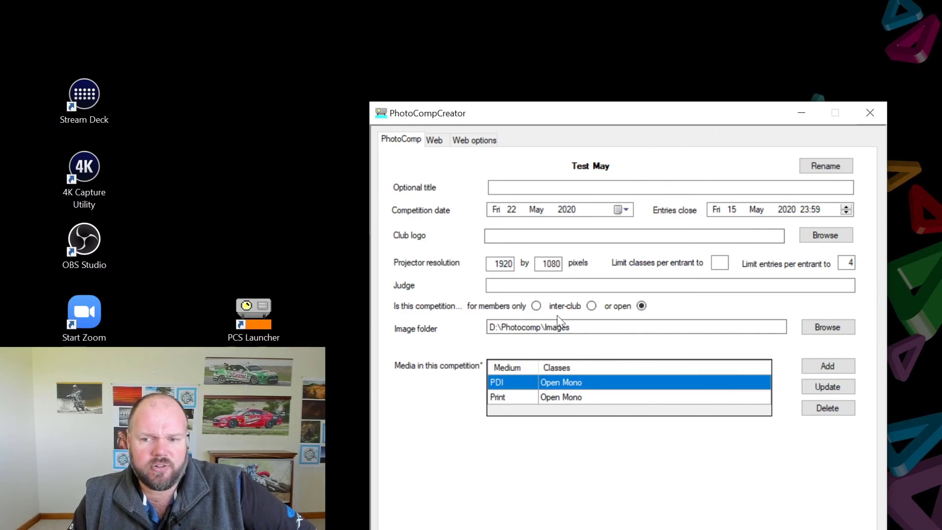
{"action": "left_click", "coordinate": [435, 142]}
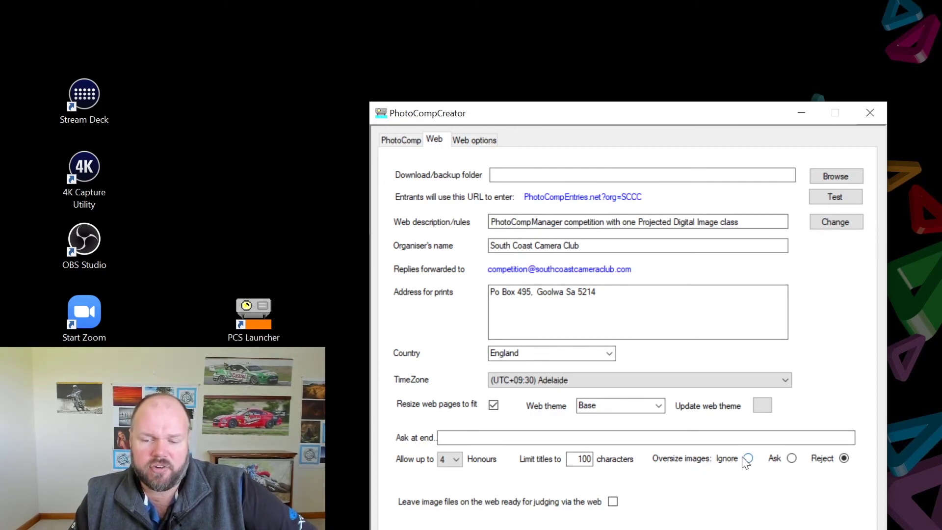
{"action": "left_click", "coordinate": [792, 459]}
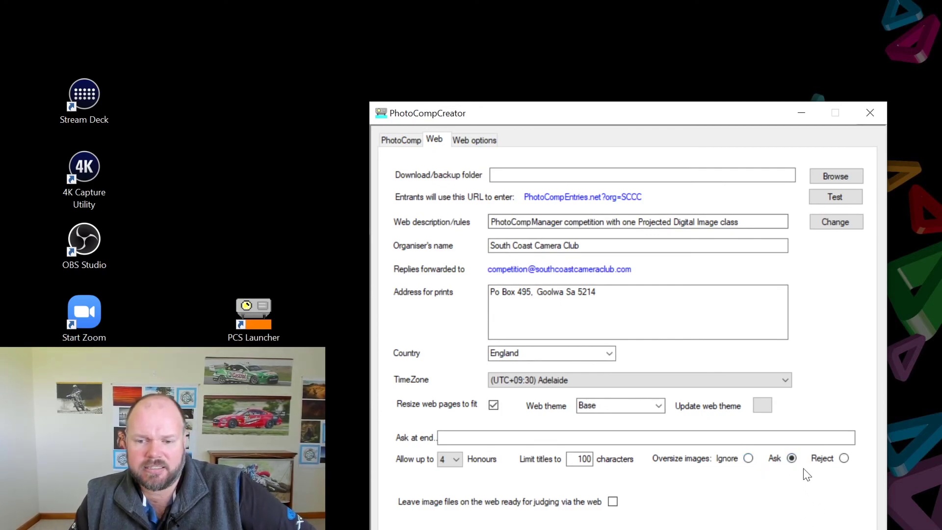